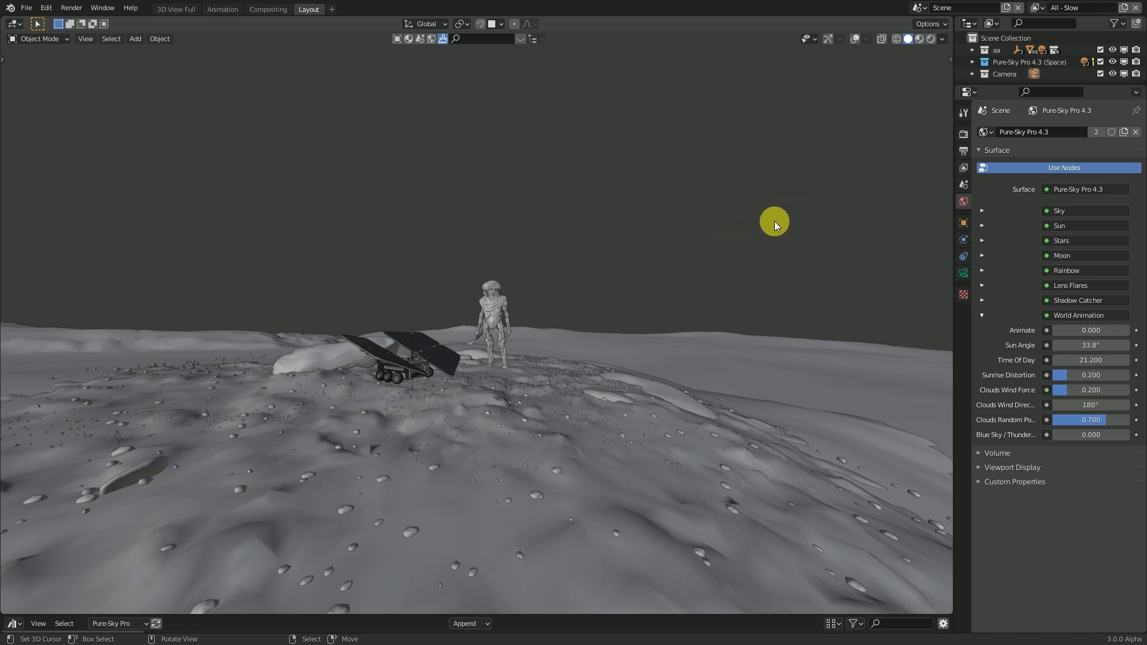
Step: Switch the viewport to rendered shading and view the astronaut and rover against the sky from several angles
{"action": "left_click", "coordinate": [929, 38]}
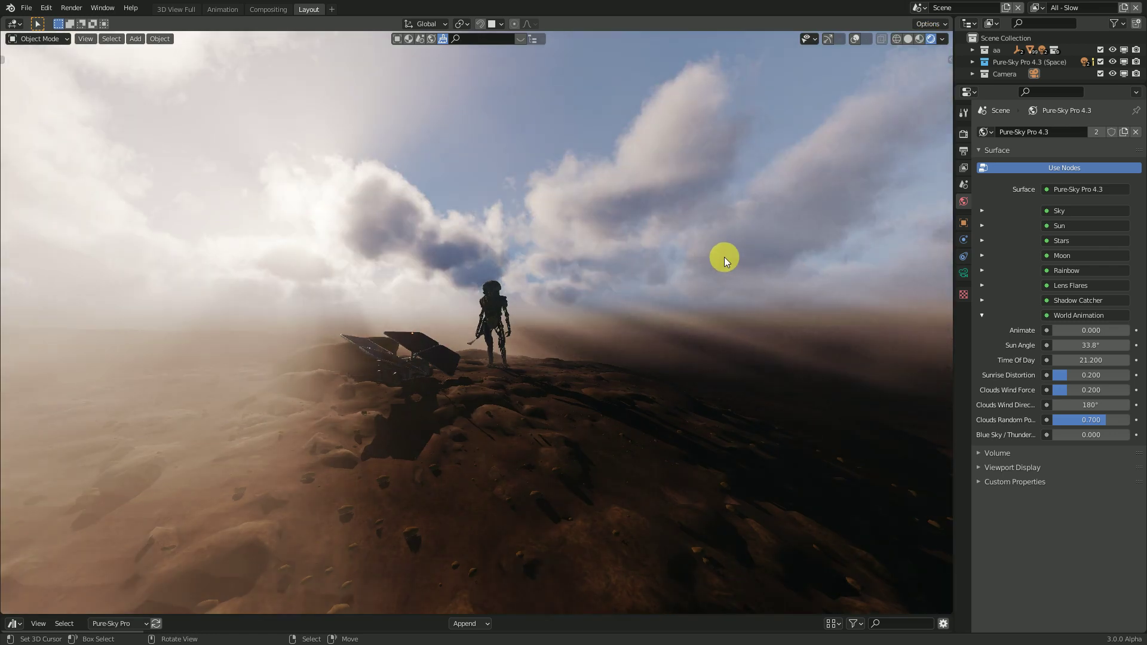
{"action": "middle_click_drag", "start_coordinate": [724, 256], "coordinate": [700, 253]}
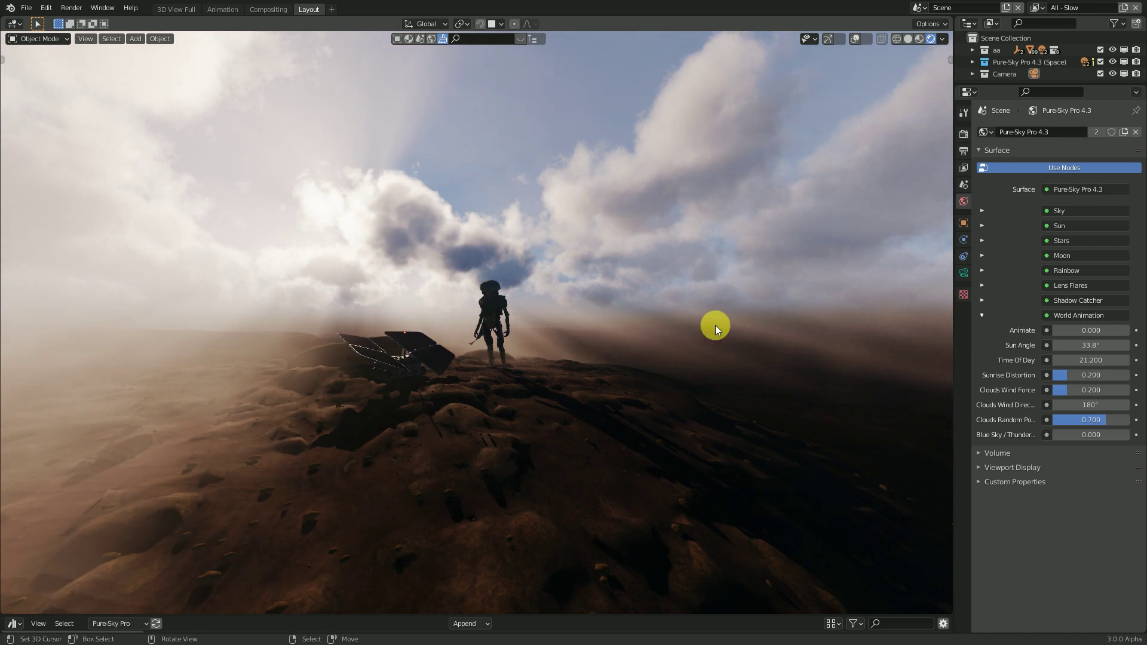
{"action": "middle_click_drag", "start_coordinate": [700, 289], "coordinate": [615, 290]}
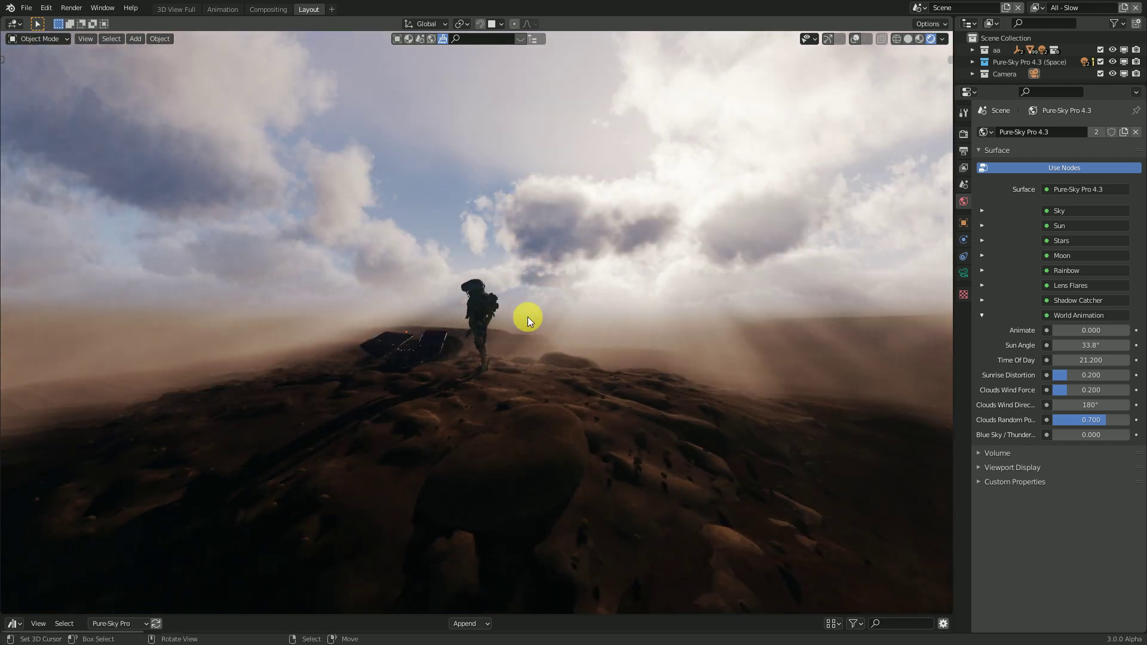
{"action": "middle_click_drag", "start_coordinate": [550, 325], "coordinate": [580, 295]}
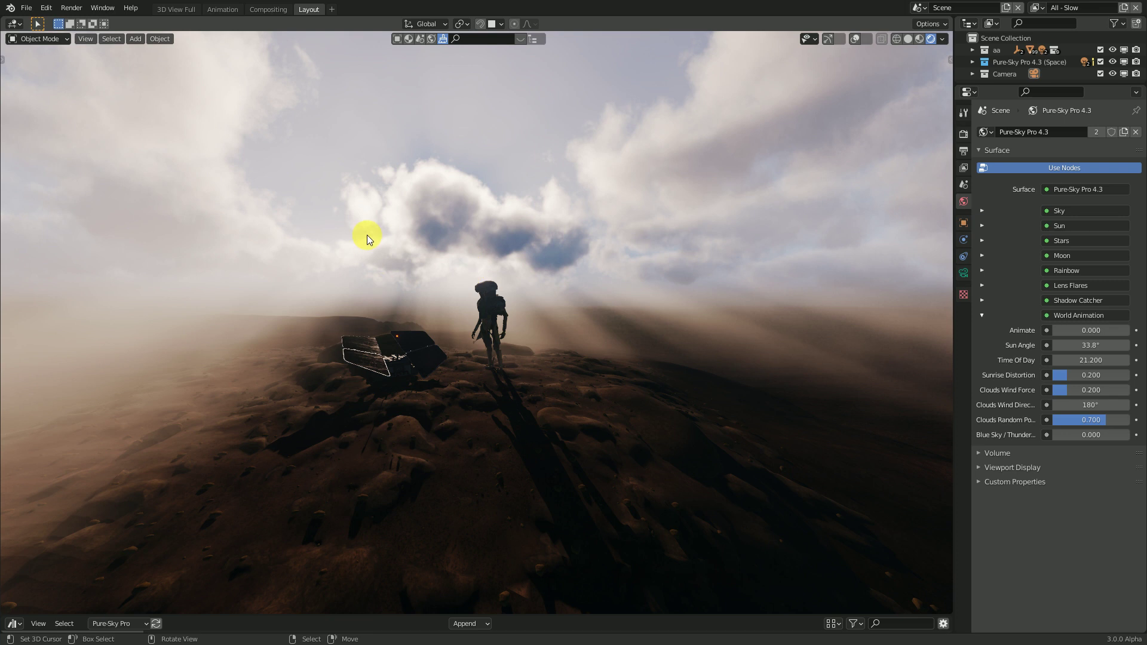
{"action": "middle_click_drag", "start_coordinate": [633, 290], "coordinate": [654, 310]}
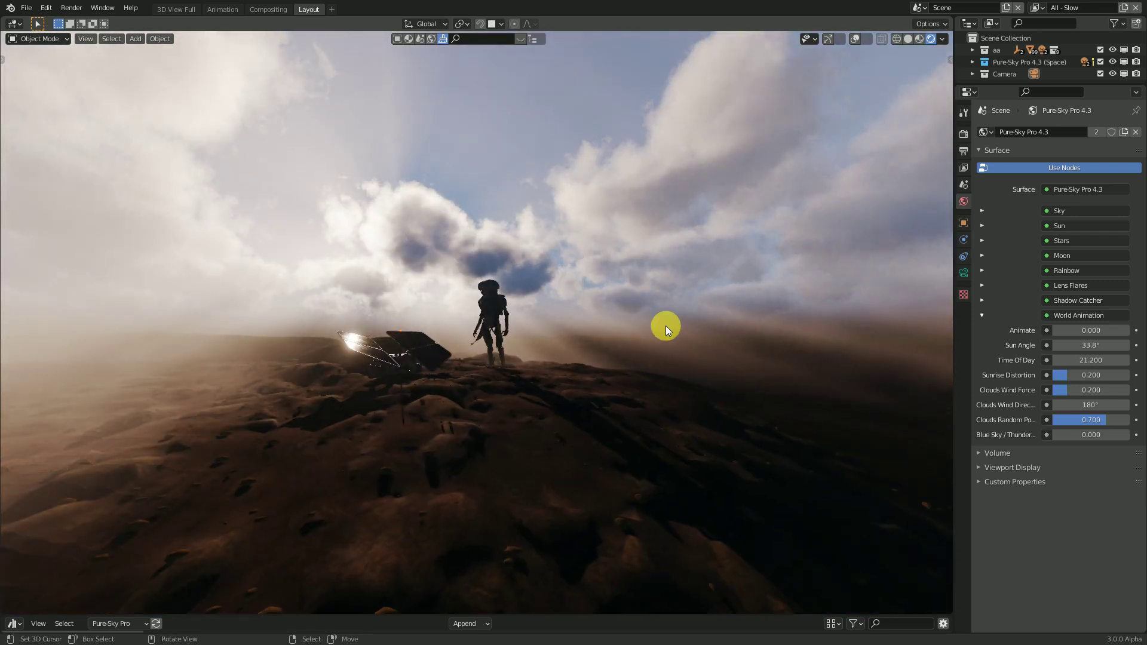
Step: Use Walk Navigation to travel past the astronaut and across the foggy terrain, examining the light rays, and return to the starting view
{"action": "key", "text": "F3"}
{"action": "left_click", "coordinate": [845, 348]}
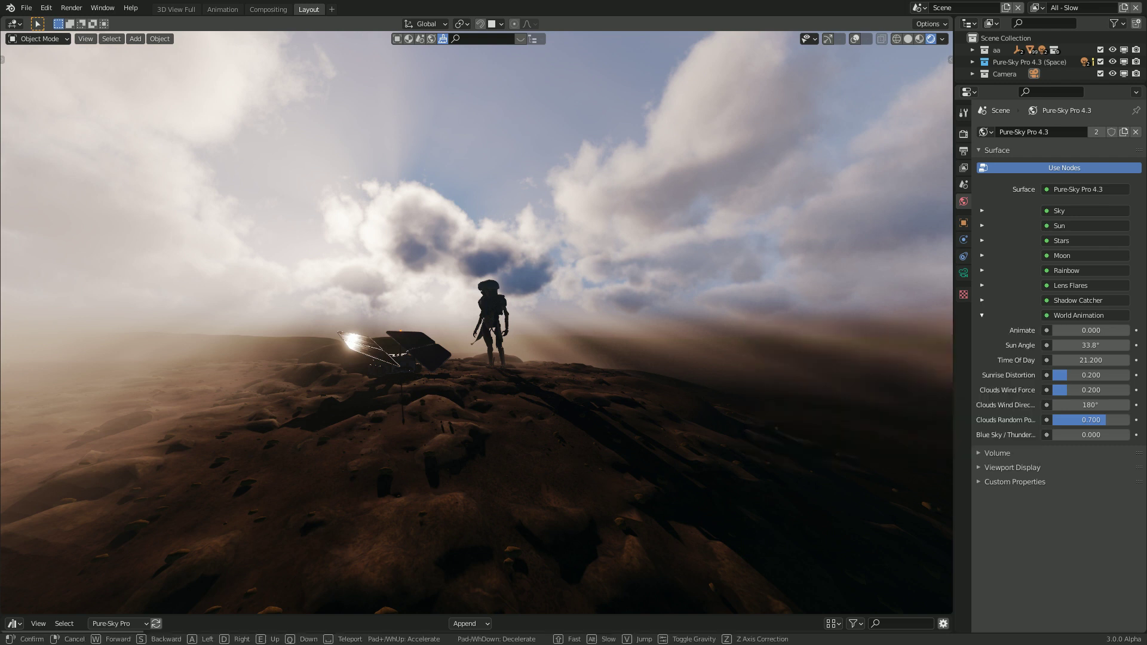
{"action": "key", "text": "w"}
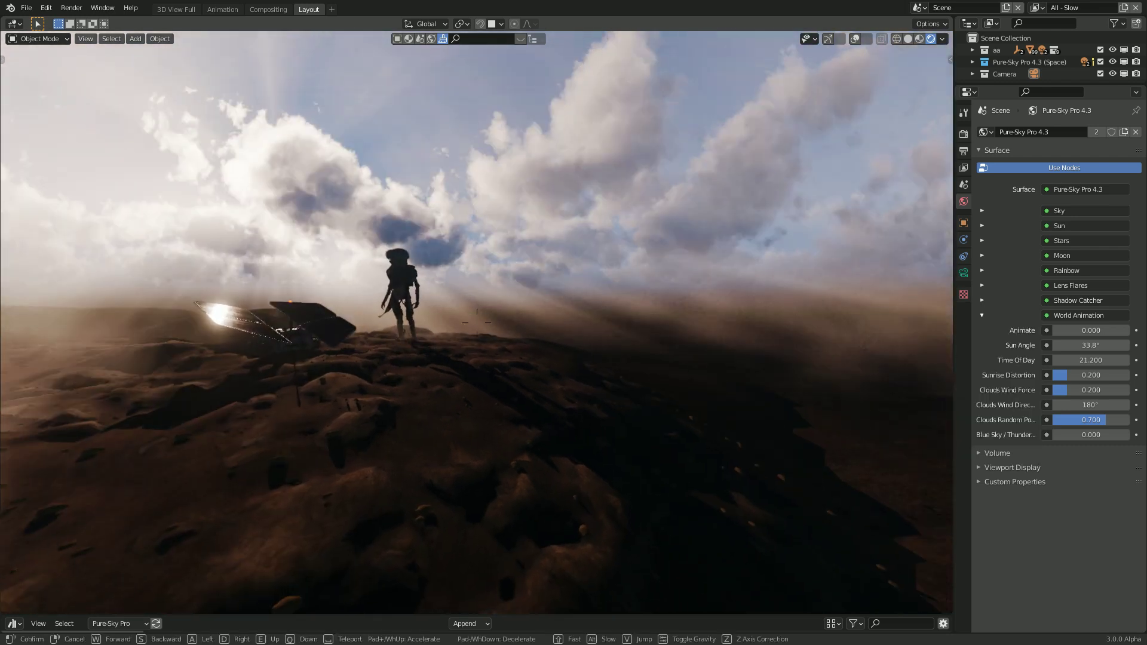
{"action": "key", "text": "w"}
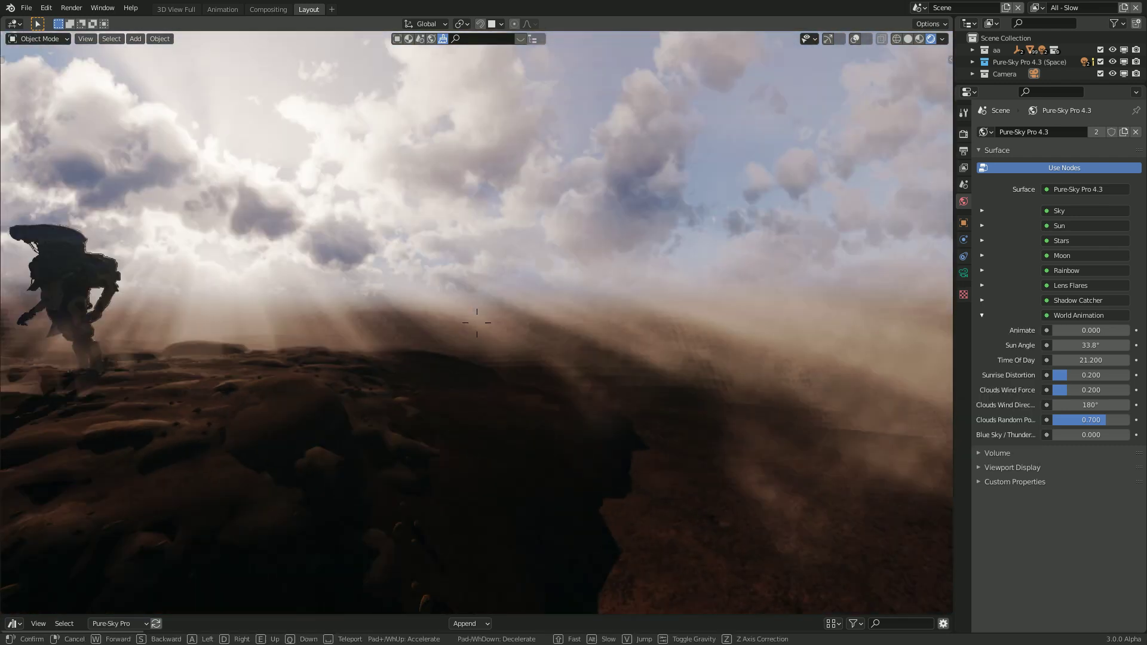
{"action": "key", "text": "w"}
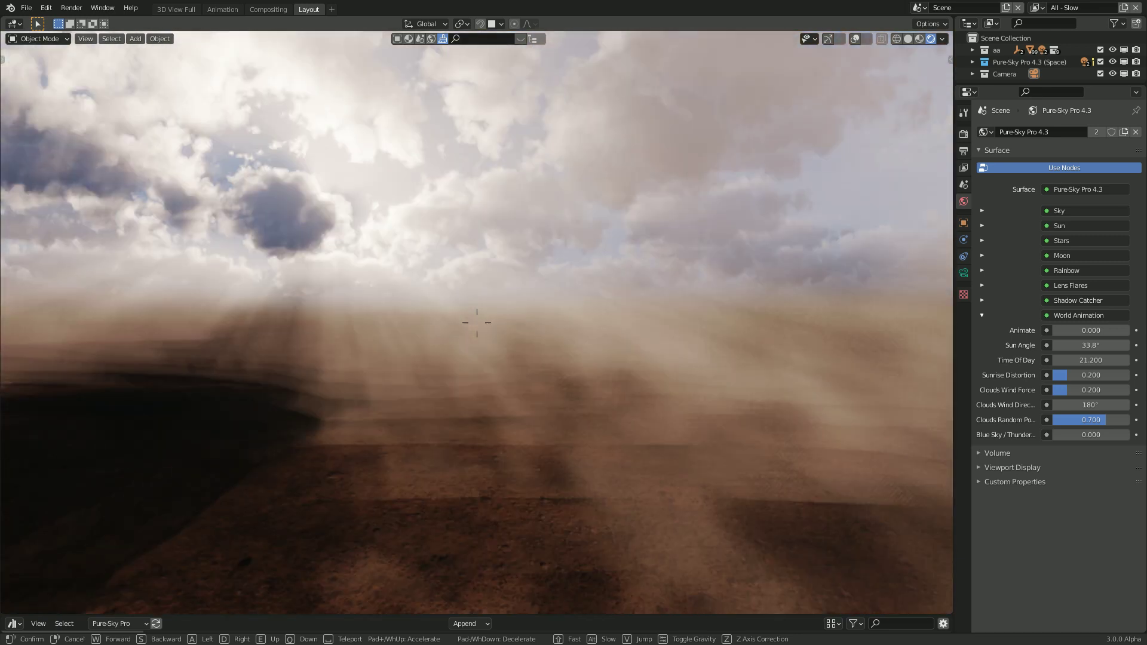
{"action": "key", "text": "w"}
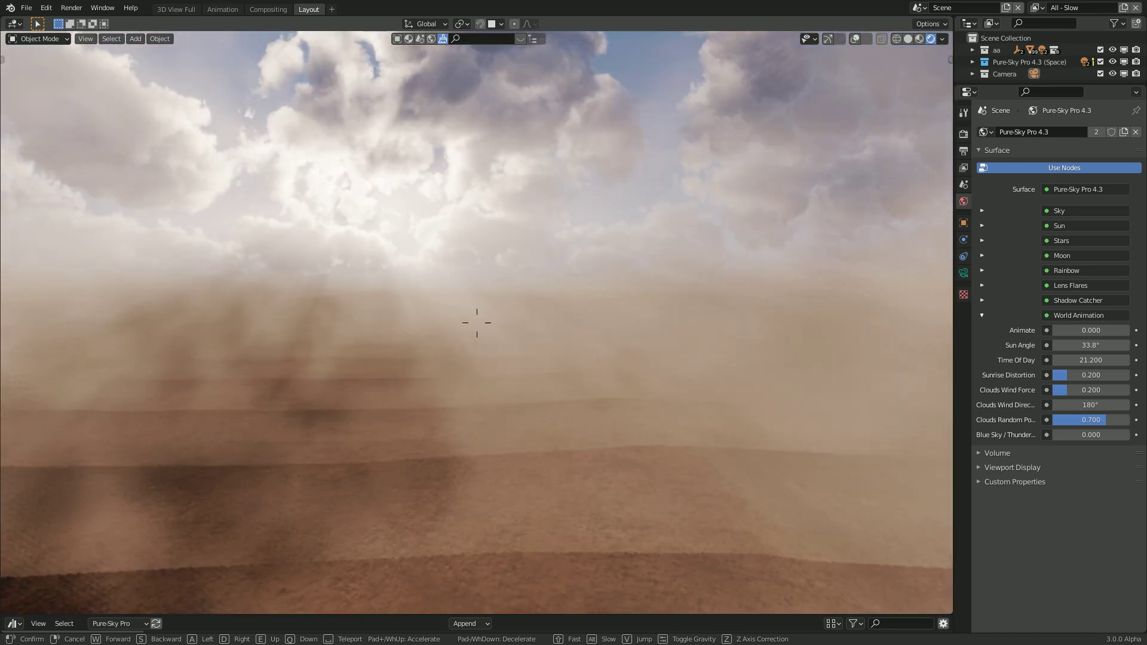
{"action": "key", "text": "w"}
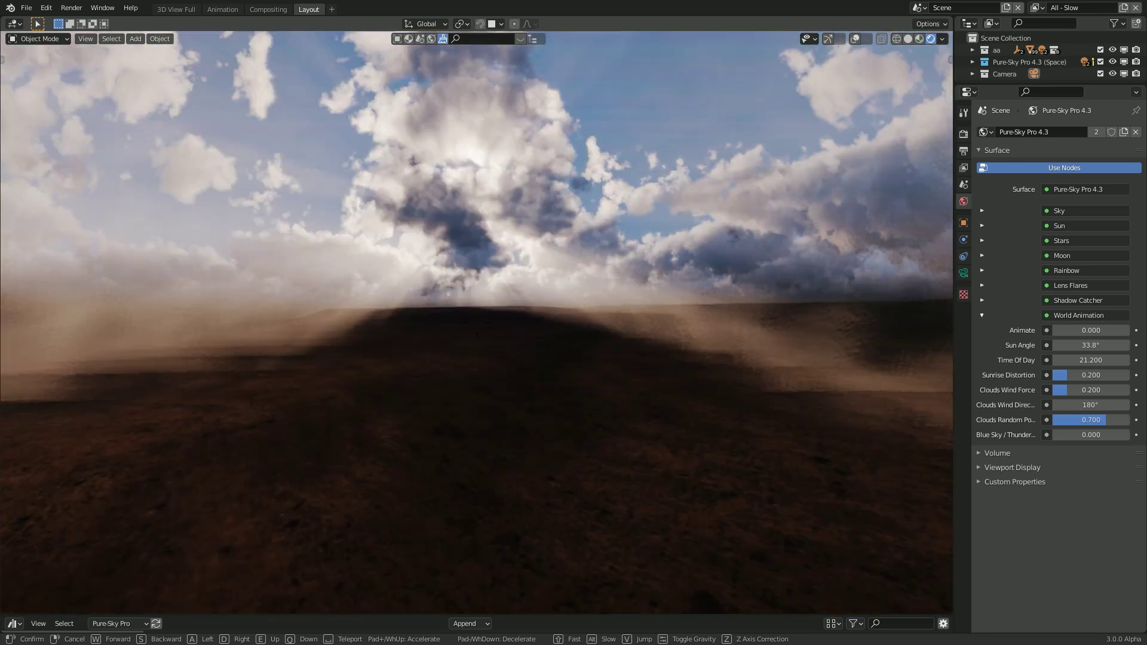
{"action": "key", "text": "w"}
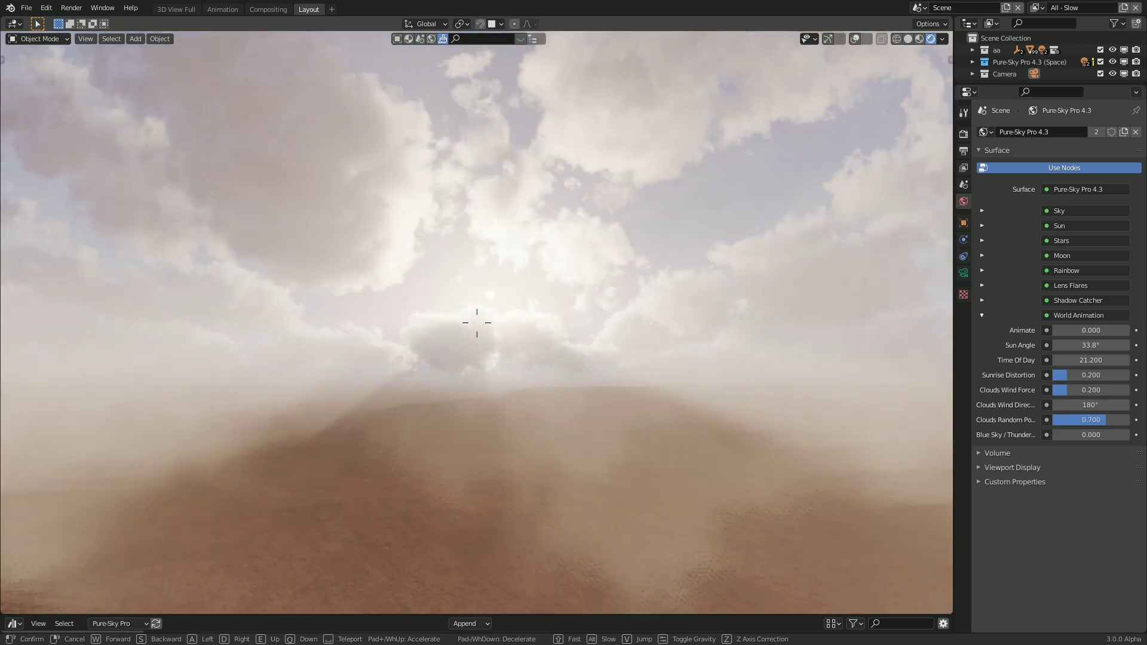
{"action": "right_click", "coordinate": [477, 323]}
Step: Use Walk Navigation to rise through the clouds into space, examining the atmosphere and sun from above, and return to the starting view
{"action": "key", "text": "F3"}
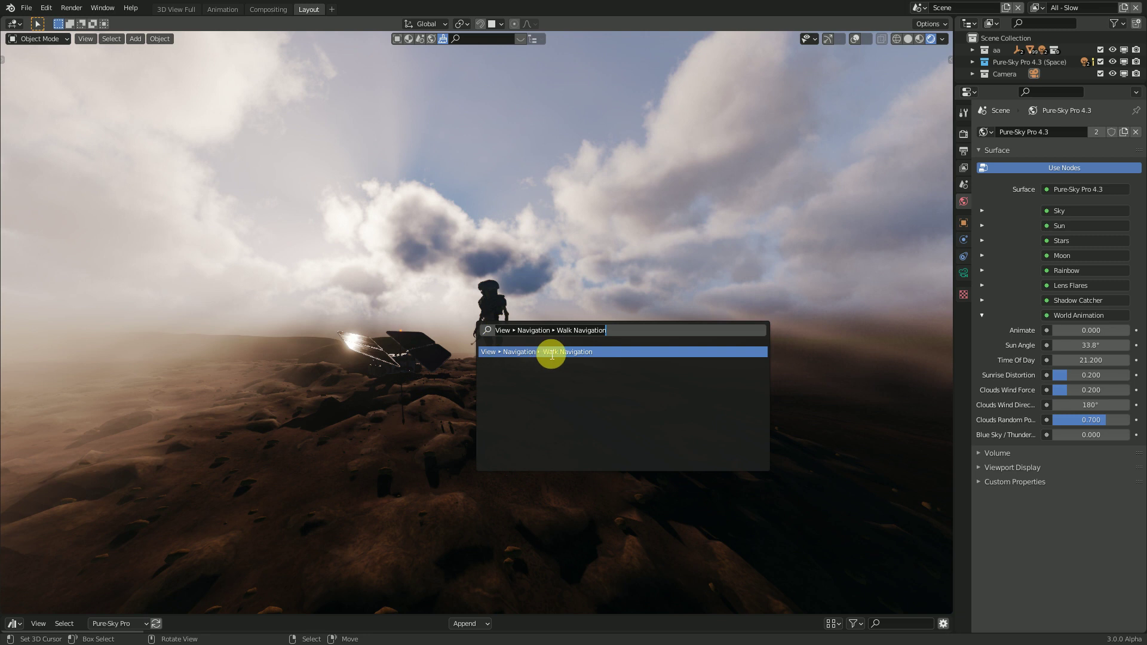
{"action": "key", "text": "Return"}
{"action": "key", "text": "w"}
{"action": "key", "text": "w"}
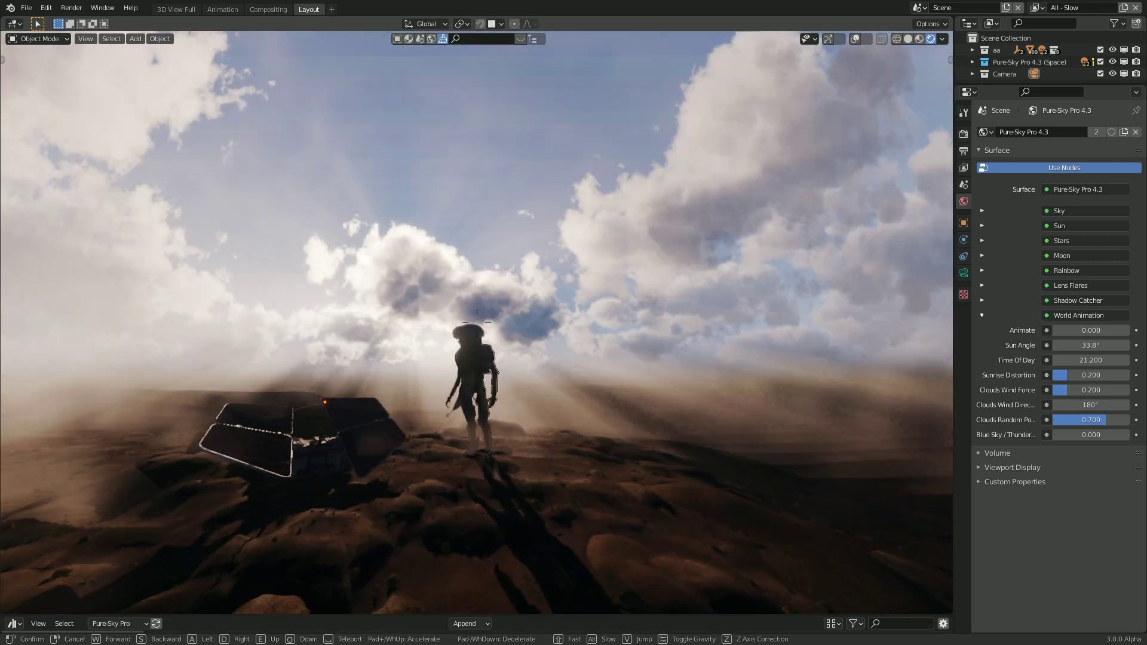
{"action": "key", "text": "w"}
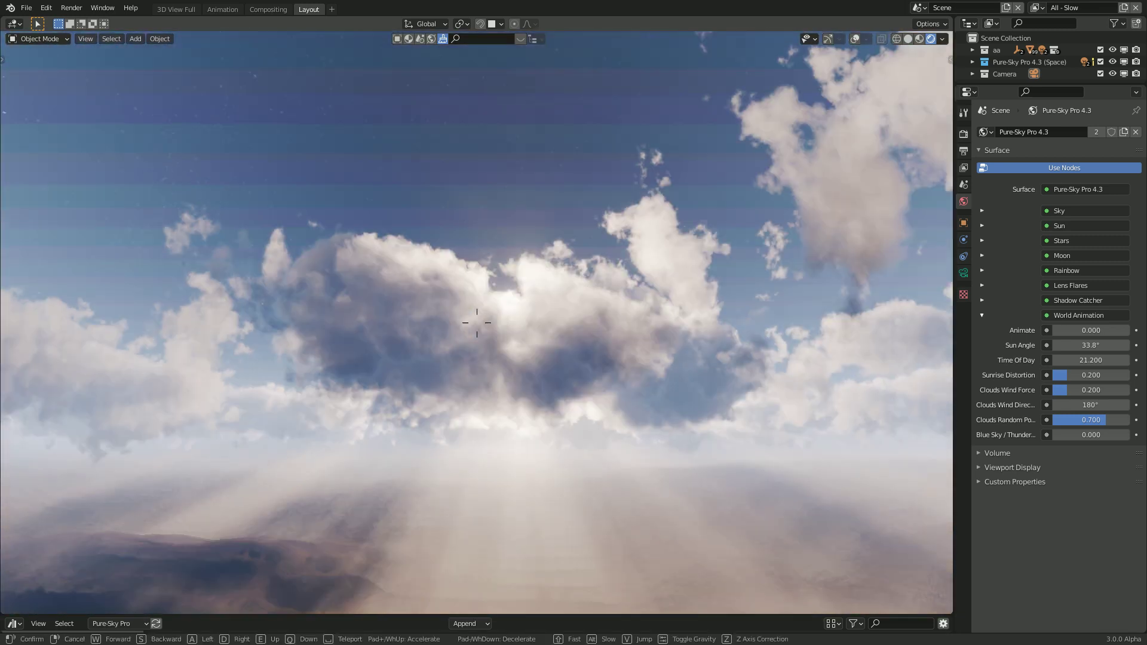
{"action": "key", "text": "w"}
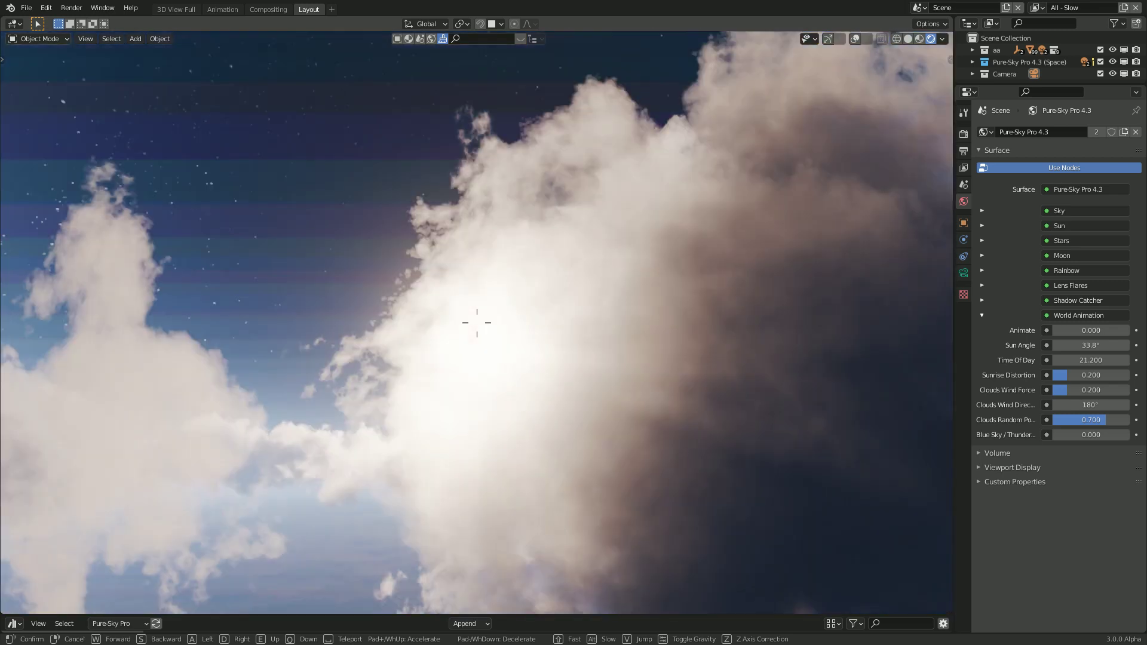
{"action": "key", "text": "w"}
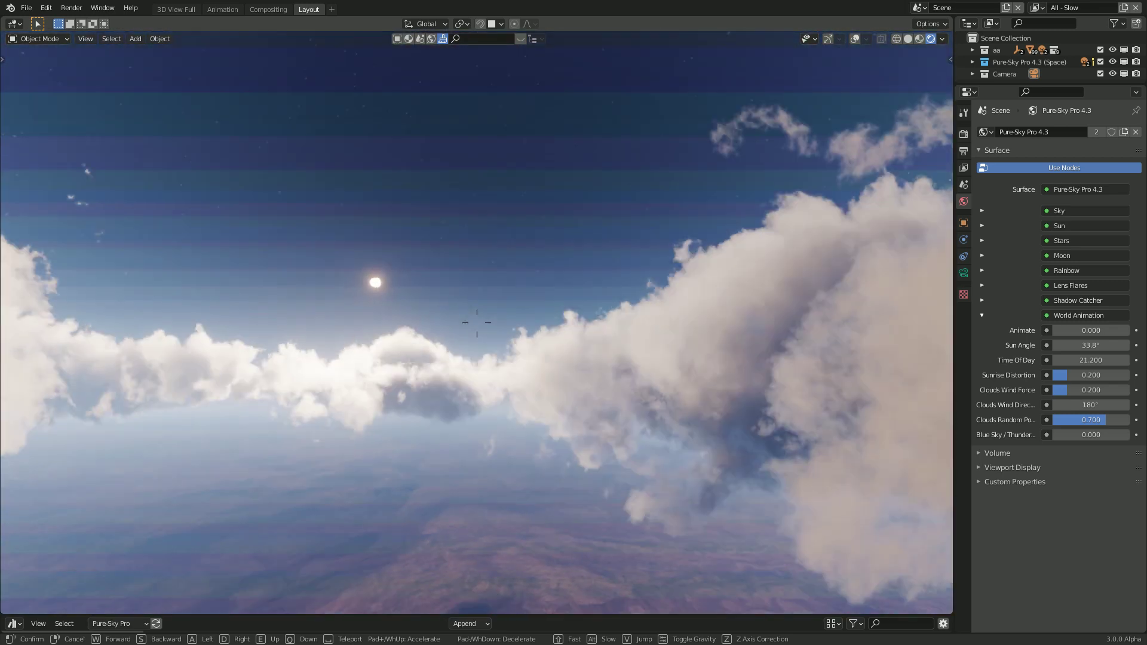
{"action": "key", "text": "w"}
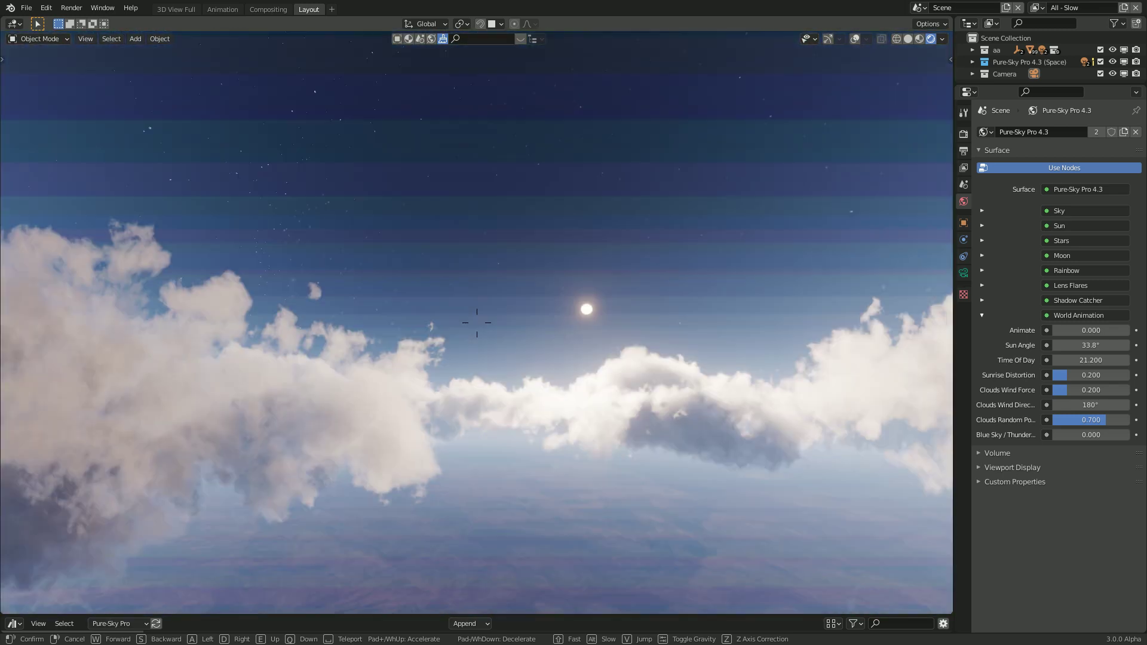
{"action": "key", "text": "w"}
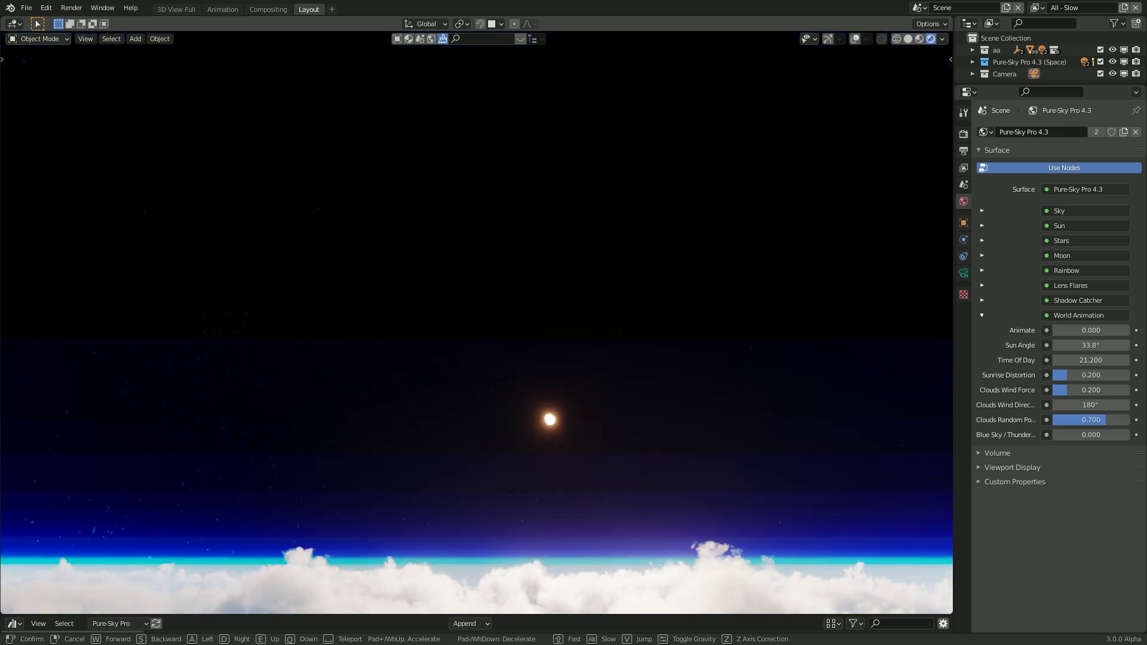
{"action": "key", "text": "w"}
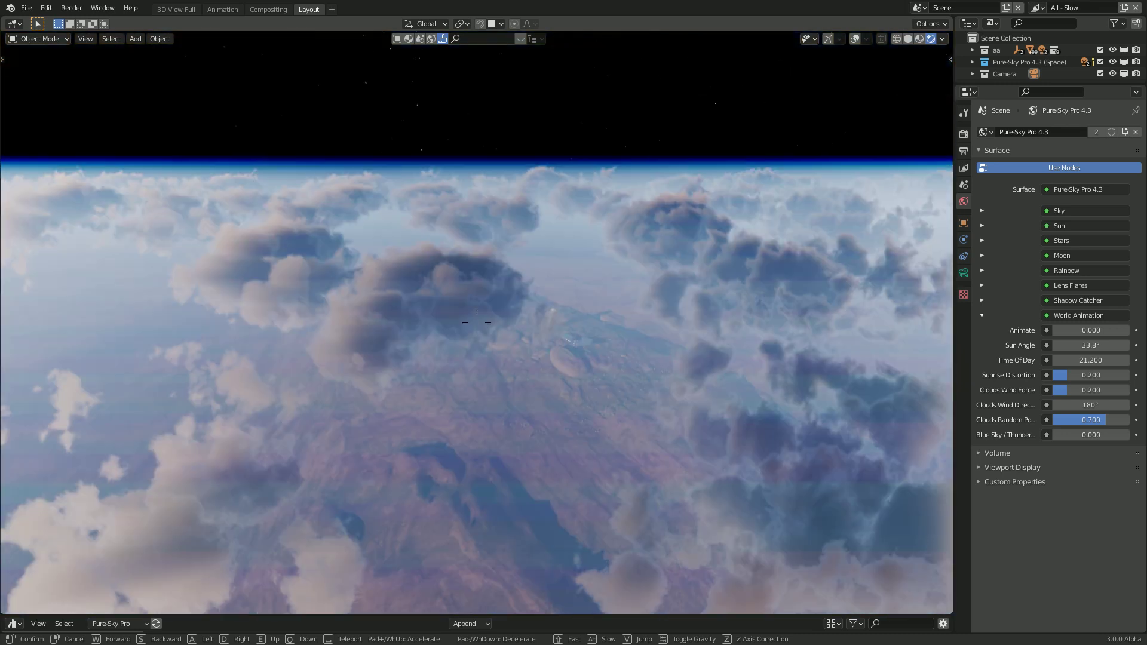
{"action": "key", "text": "w"}
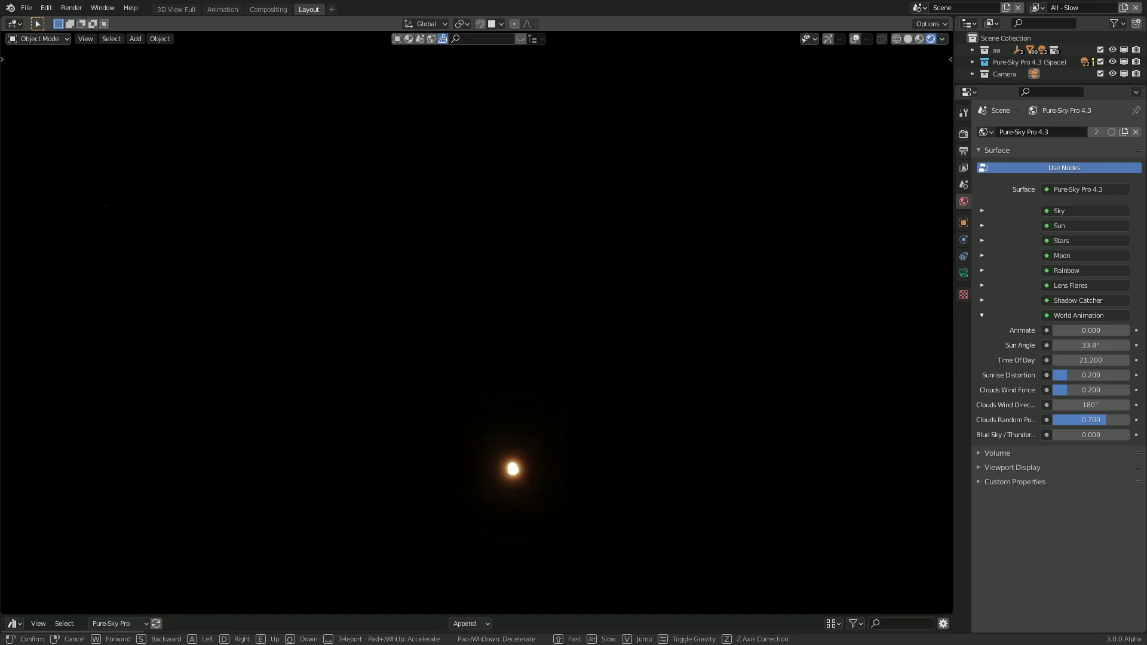
{"action": "key", "text": "w"}
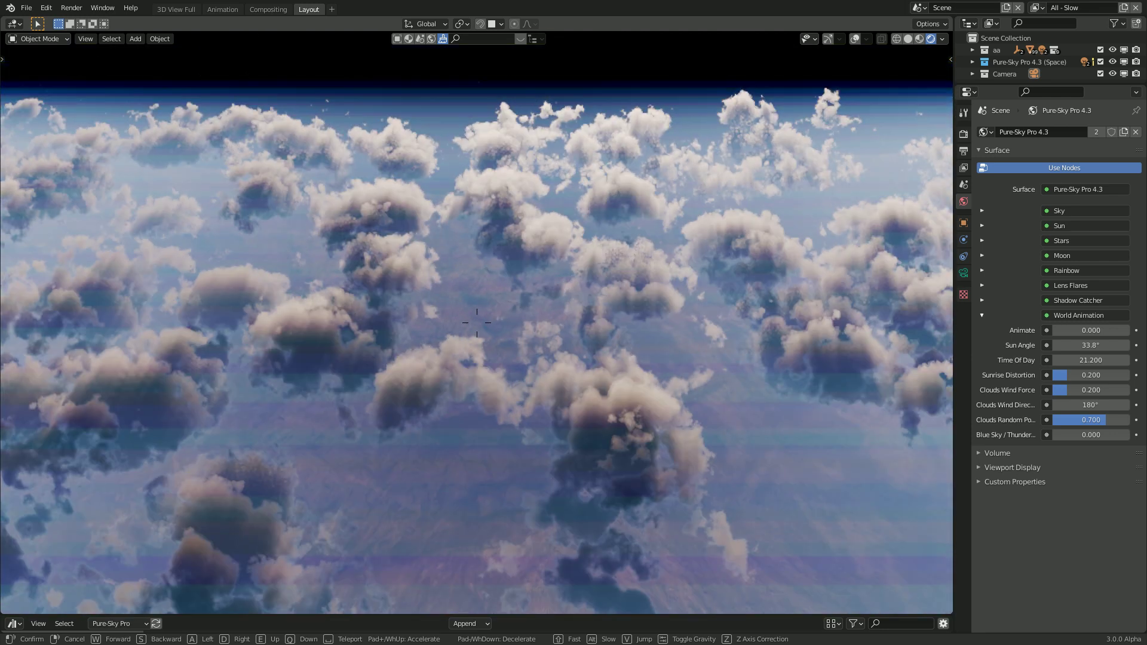
{"action": "key", "text": "s"}
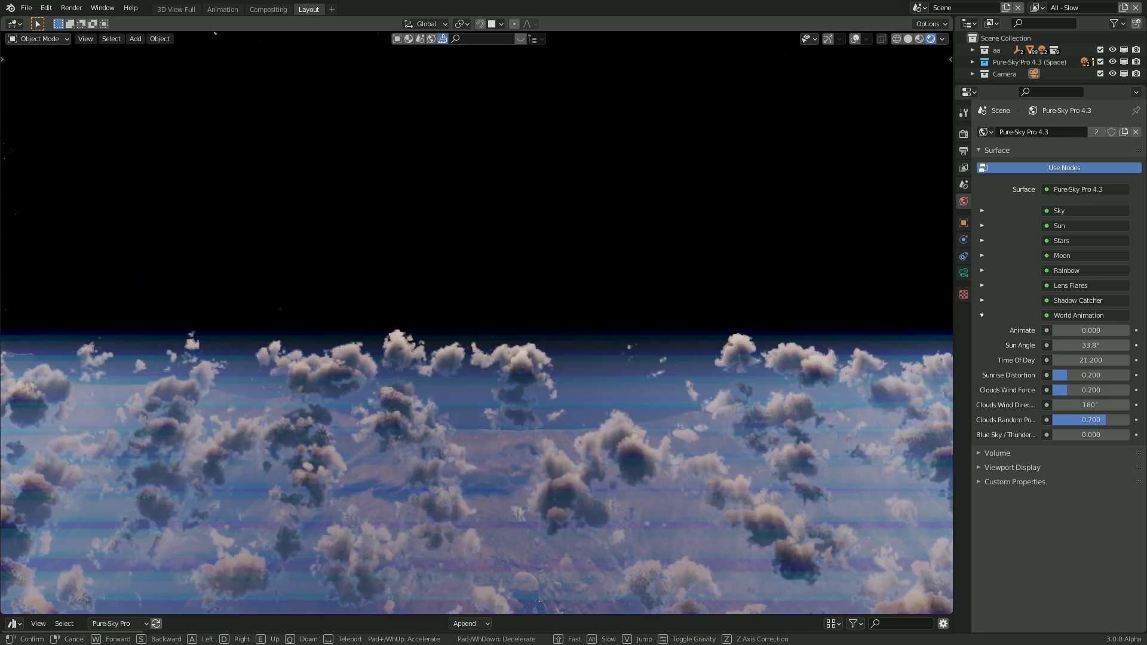
{"action": "key", "text": "w"}
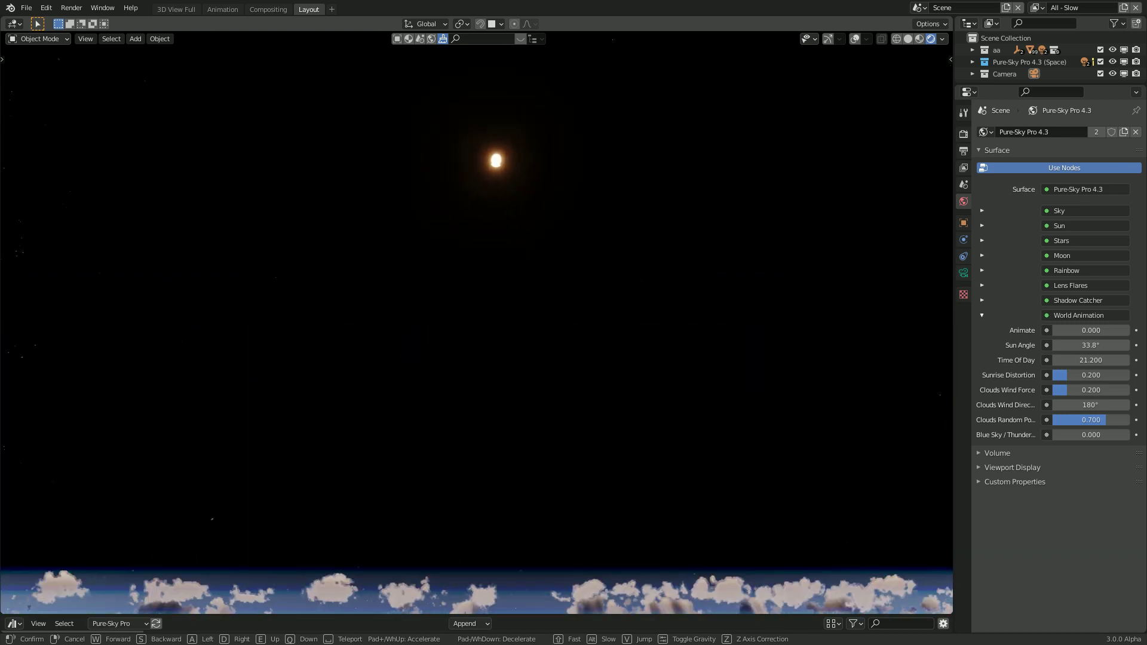
{"action": "key", "text": "w"}
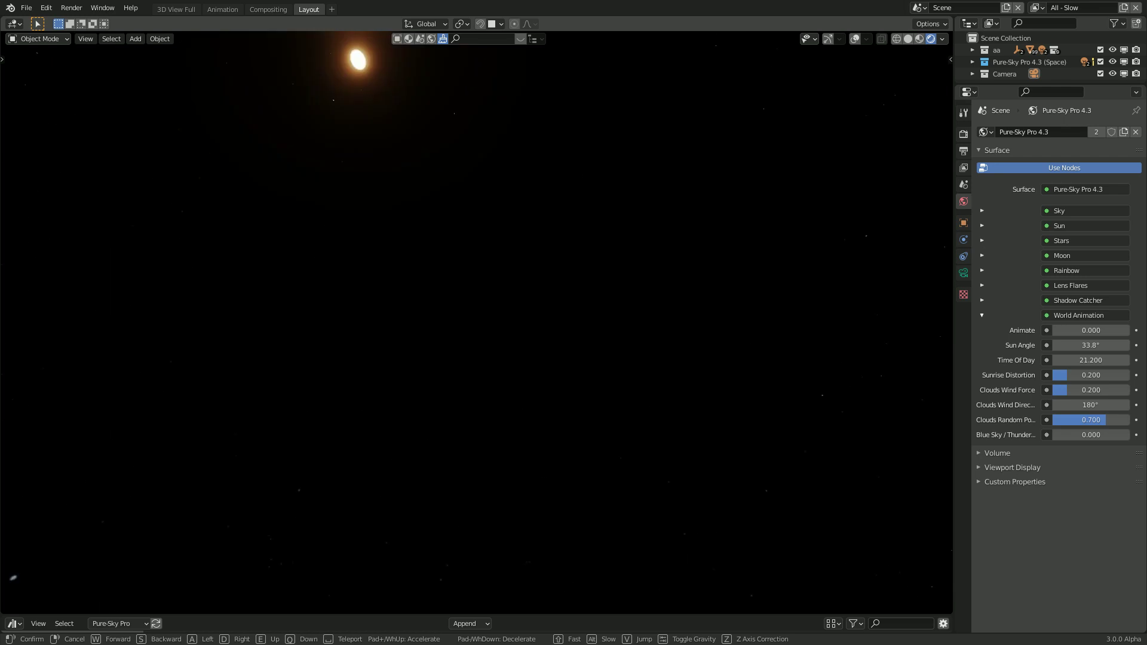
{"action": "right_click", "coordinate": [477, 323]}
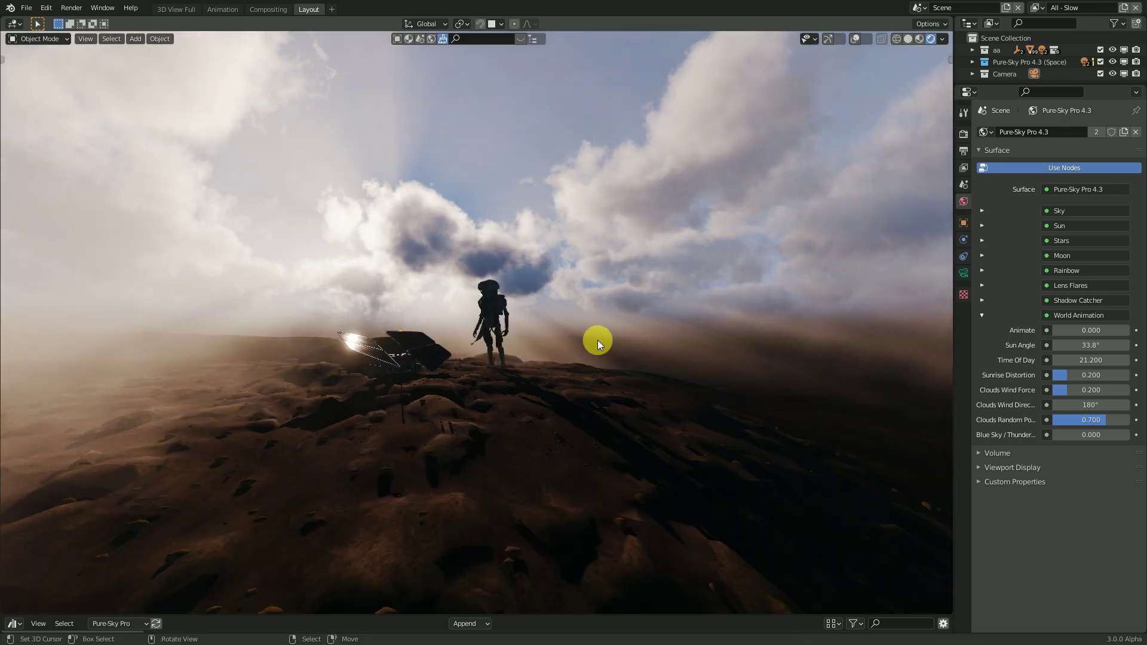
Step: Set the Time of Day of the world animation to 8.7 and inspect the sky around the astronaut
{"action": "middle_click_drag", "start_coordinate": [593, 353], "coordinate": [583, 356]}
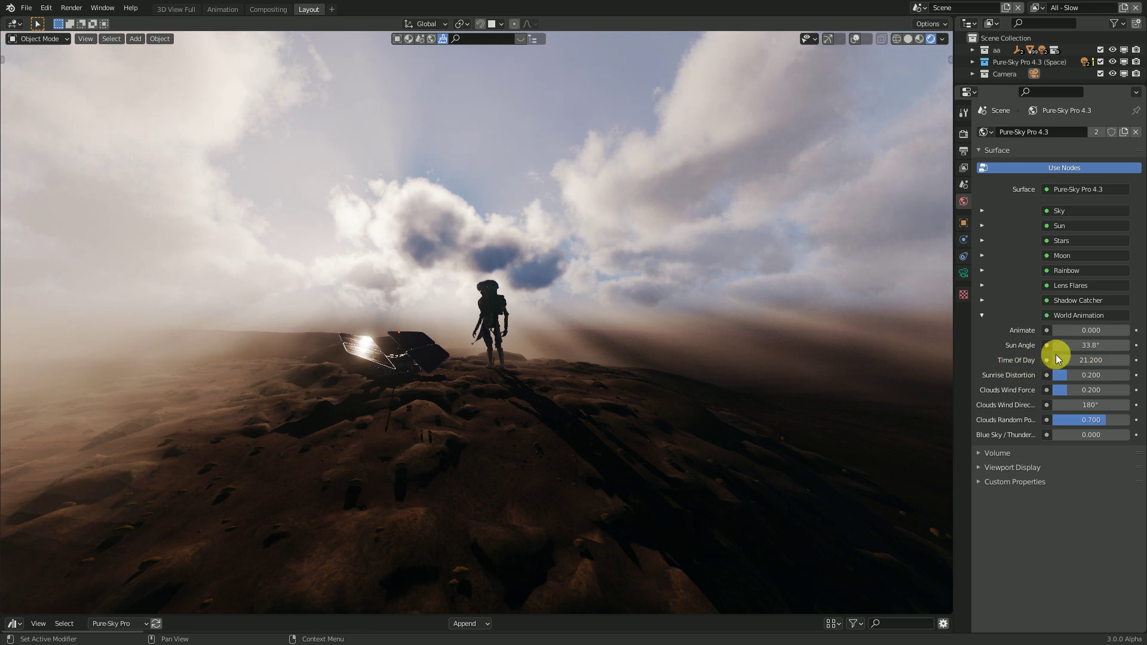
{"action": "left_click_drag", "start_coordinate": [1091, 360], "coordinate": [943, 359]}
{"action": "scroll", "coordinate": [461, 320], "scroll_direction": "up", "scroll_amount": 3}
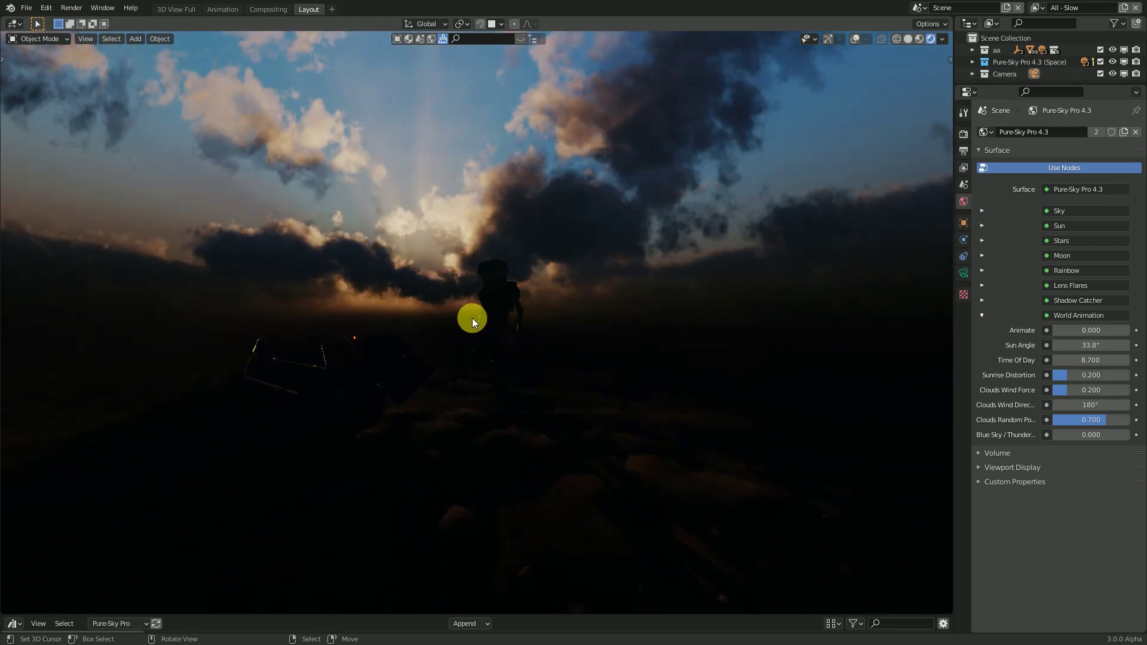
{"action": "middle_click_drag", "start_coordinate": [607, 217], "coordinate": [632, 288]}
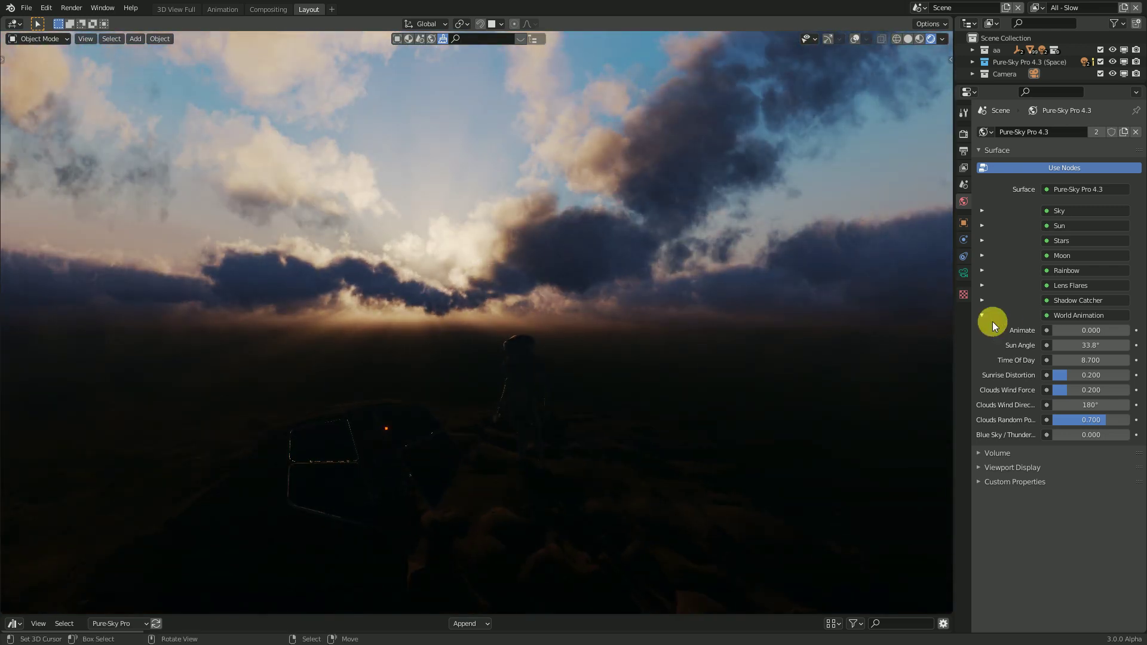
Step: Raise the Horizon value of the world volume's Atmospheric Fog to 0.6 and inspect the haze around the astronaut
{"action": "left_click", "coordinate": [988, 316]}
{"action": "left_click", "coordinate": [984, 332]}
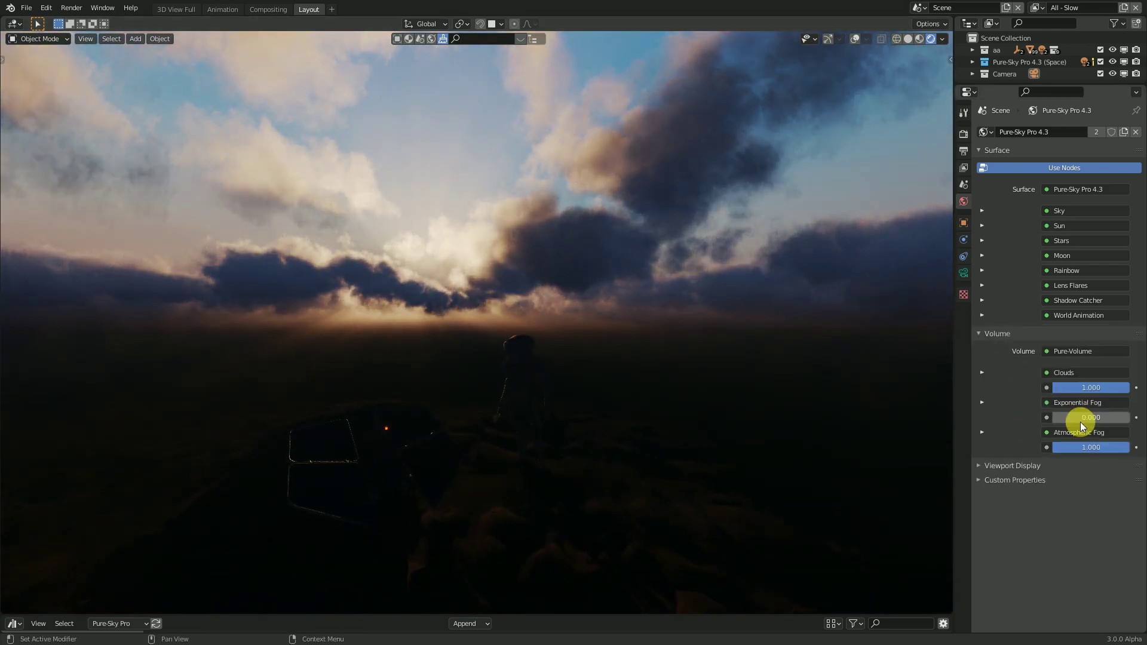
{"action": "left_click", "coordinate": [982, 433]}
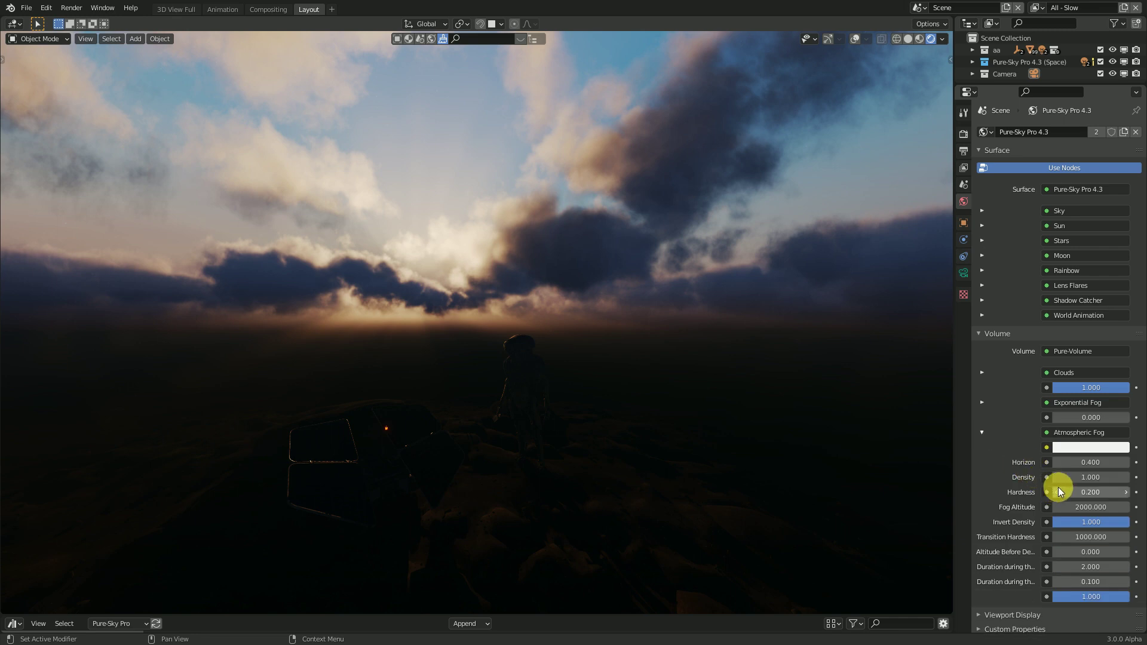
{"action": "left_click", "coordinate": [1126, 462]}
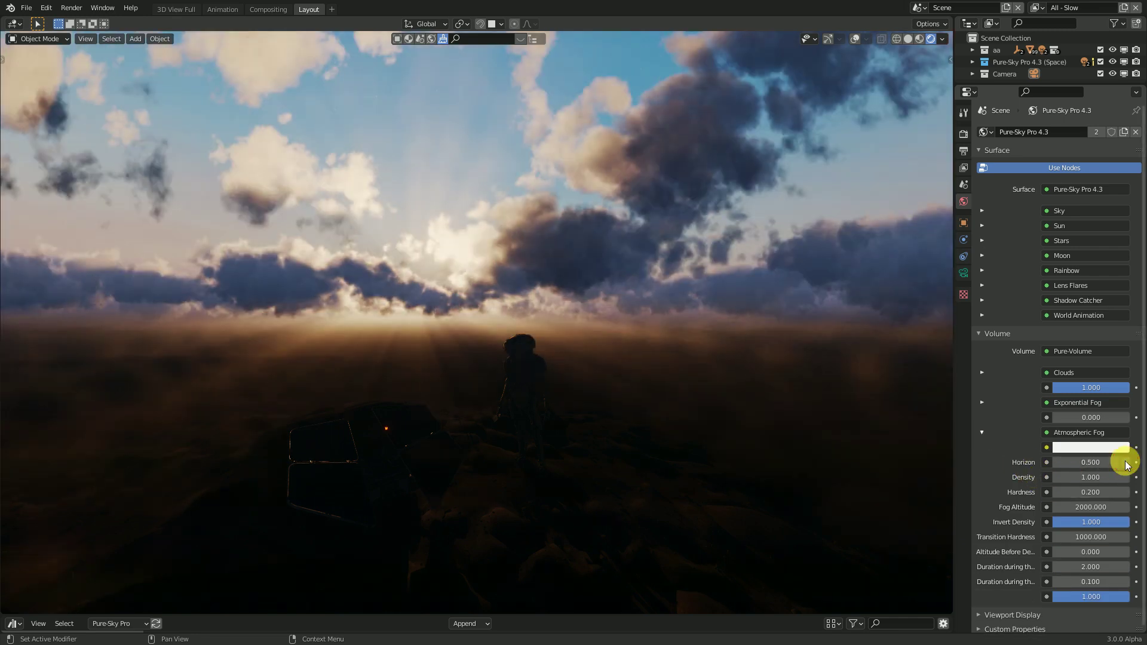
{"action": "left_click", "coordinate": [1125, 462]}
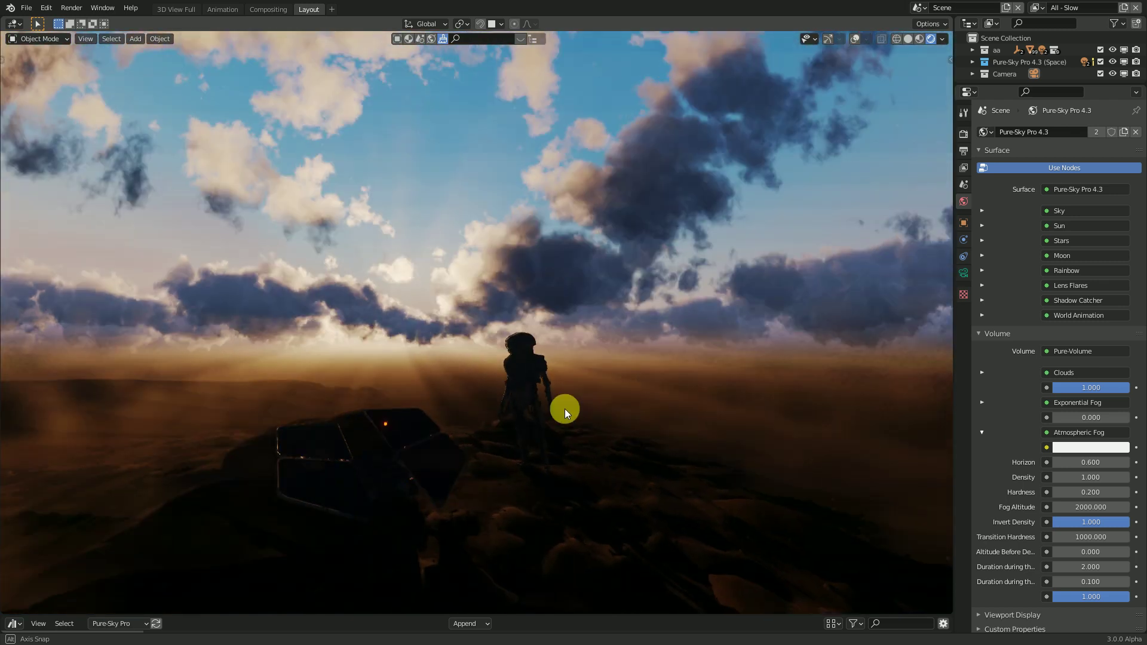
{"action": "mouse_move", "coordinate": [564, 409]}
{"action": "middle_mouse_down"}
{"action": "mouse_move", "coordinate": [528, 371]}
{"action": "mouse_move", "coordinate": [533, 410]}
{"action": "mouse_move", "coordinate": [557, 389]}
{"action": "middle_mouse_up"}
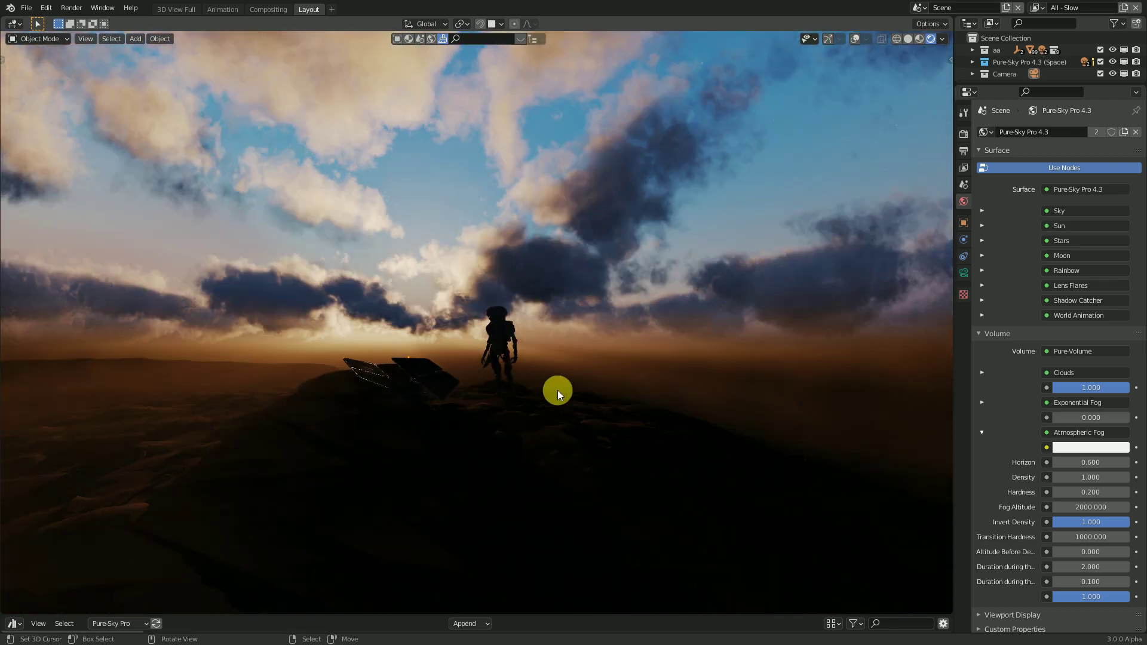
Step: Collapse the Atmospheric Fog settings and set the world animation's Time of Day to 8.0
{"action": "left_click", "coordinate": [980, 432]}
{"action": "left_click", "coordinate": [982, 316]}
{"action": "left_click_drag", "start_coordinate": [1088, 360], "coordinate": [1060, 360]}
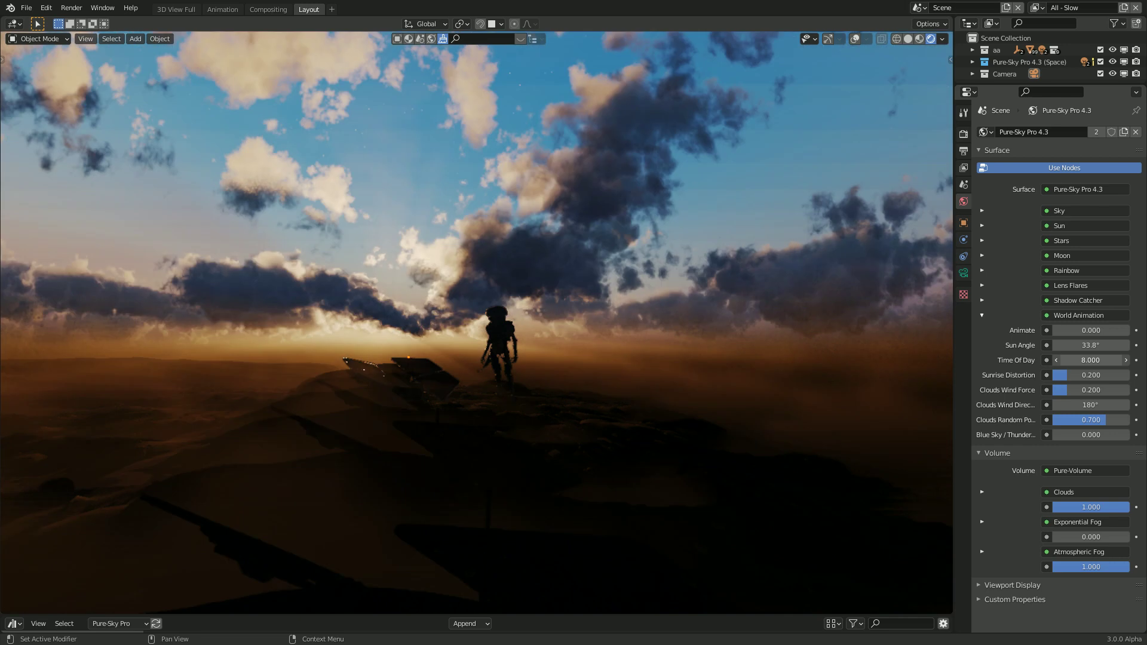
Step: Lower the world animation's Time of Day to 0.7 for sunset and on to -51.4, inspecting the night sky around the astronaut
{"action": "left_click_drag", "start_coordinate": [976, 360], "coordinate": [869, 360]}
{"action": "middle_click_drag", "start_coordinate": [529, 314], "coordinate": [559, 323]}
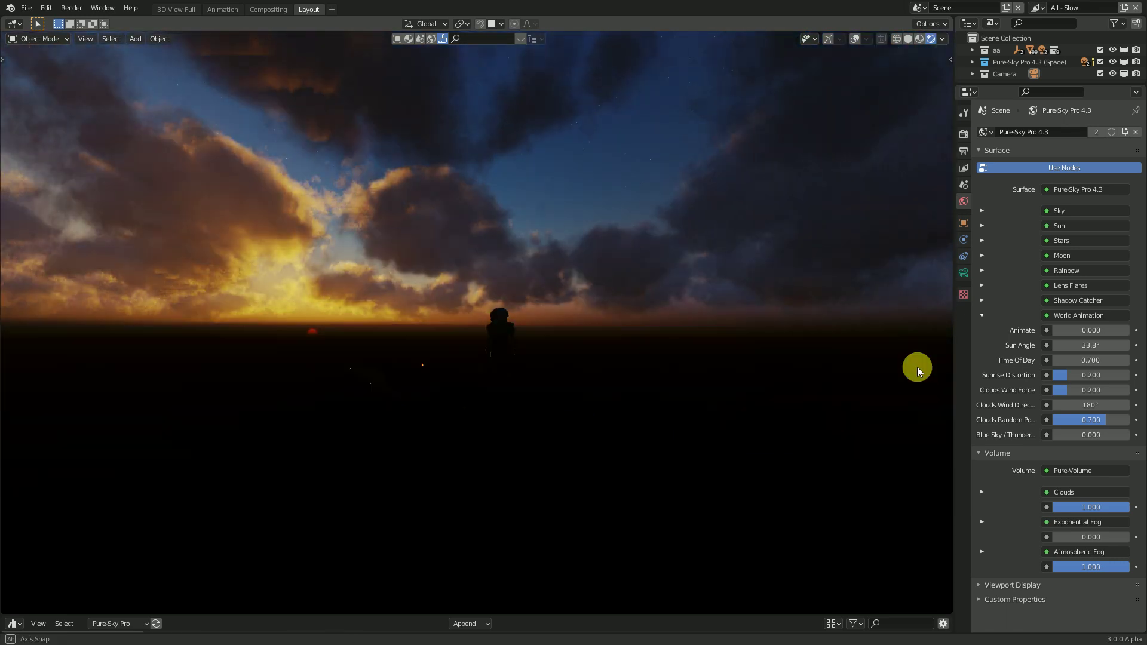
{"action": "left_click_drag", "start_coordinate": [1091, 361], "coordinate": [932, 361]}
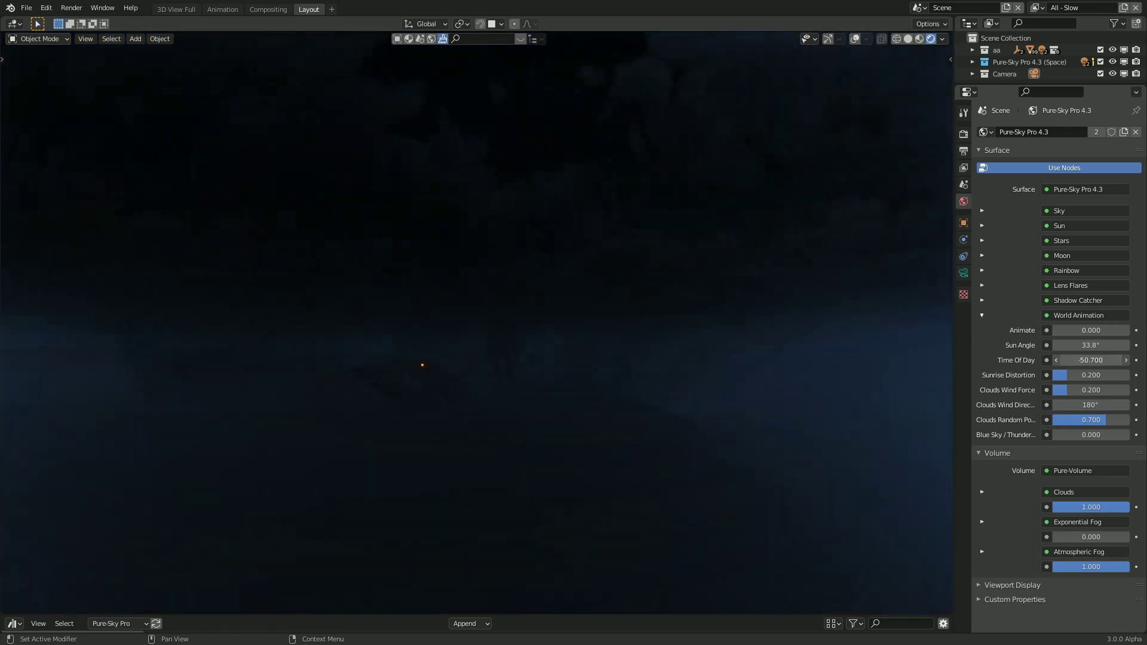
{"action": "middle_click_drag", "start_coordinate": [499, 289], "coordinate": [511, 289]}
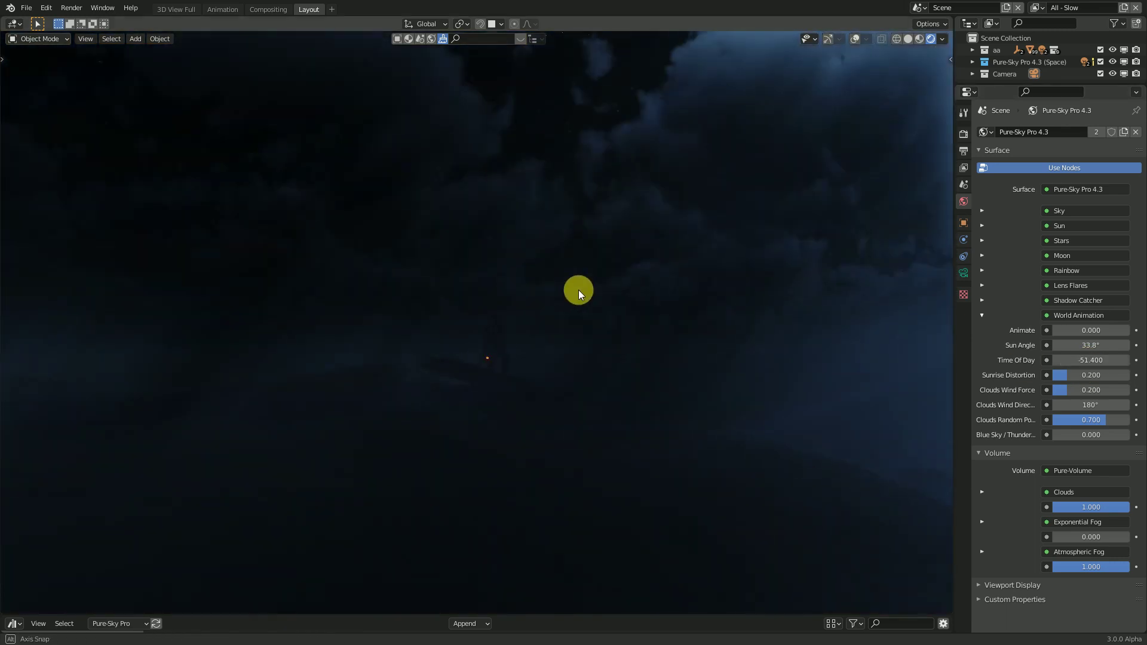
{"action": "middle_click_drag", "start_coordinate": [639, 306], "coordinate": [660, 306]}
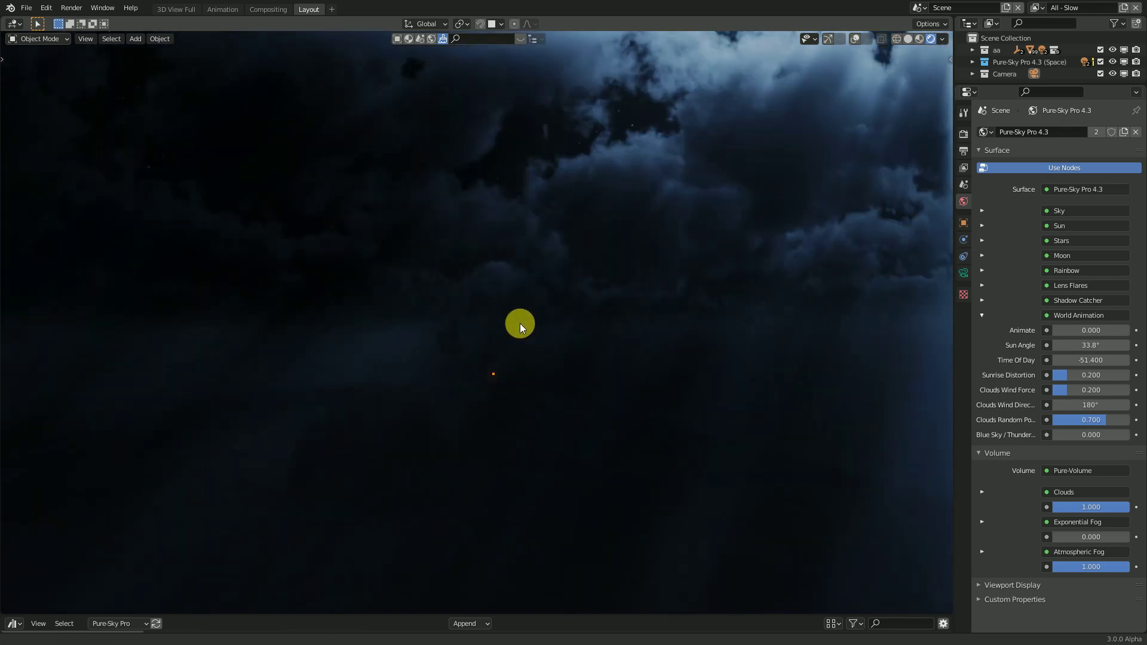
{"action": "middle_click_drag", "start_coordinate": [520, 324], "coordinate": [505, 341]}
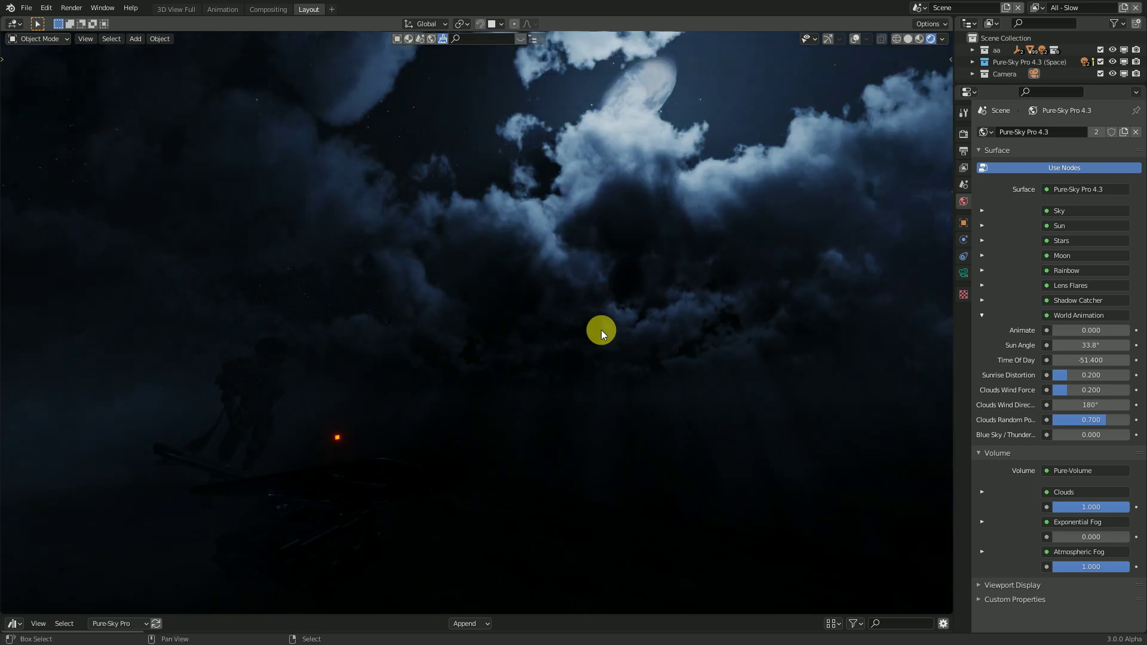
{"action": "middle_click_drag", "start_coordinate": [601, 330], "coordinate": [629, 324]}
Step: Collapse the World Animation settings and set the Moon Size to 10.8 and the moon's Fade Y to 4.8
{"action": "left_click", "coordinate": [983, 314]}
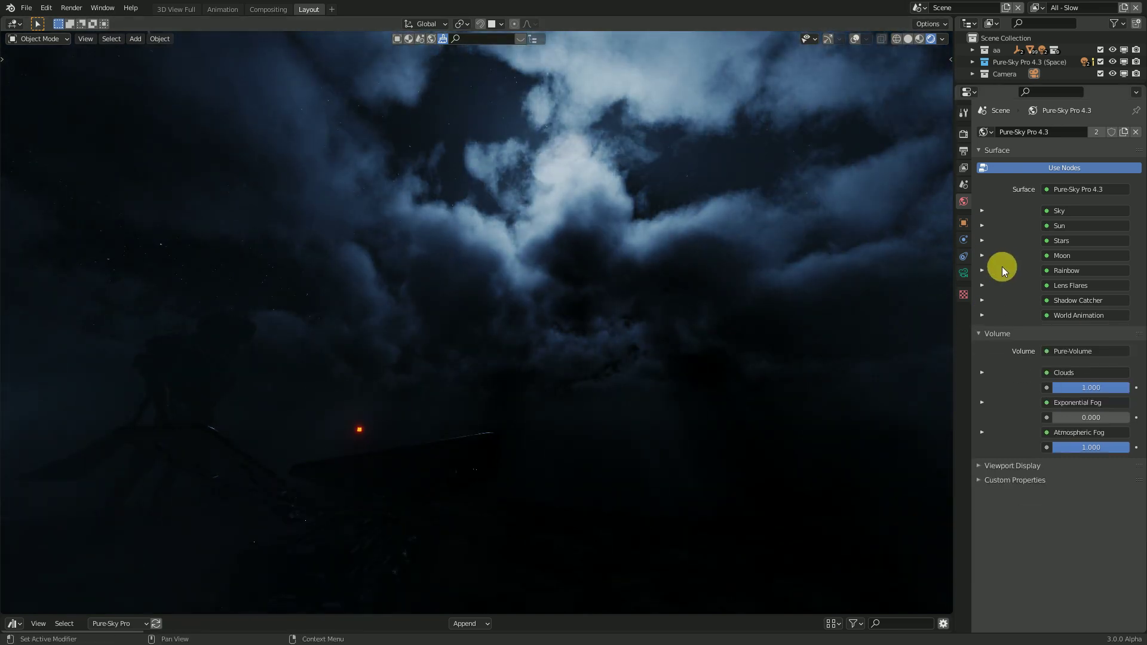
{"action": "left_click", "coordinate": [982, 256]}
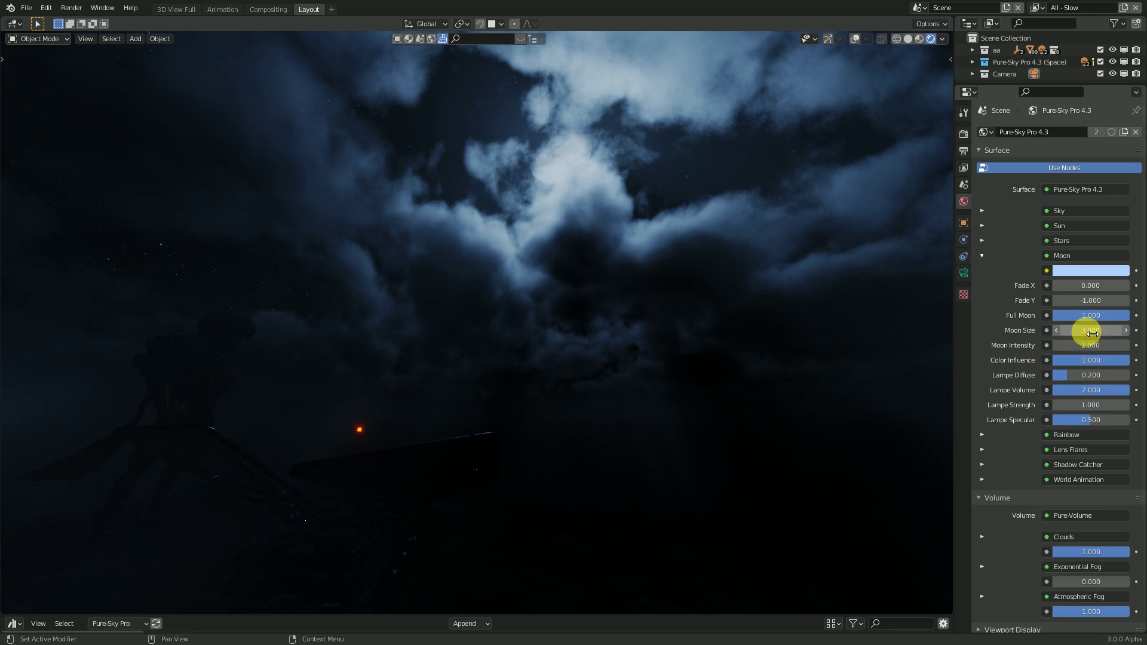
{"action": "left_click_drag", "start_coordinate": [1090, 329], "coordinate": [1115, 329]}
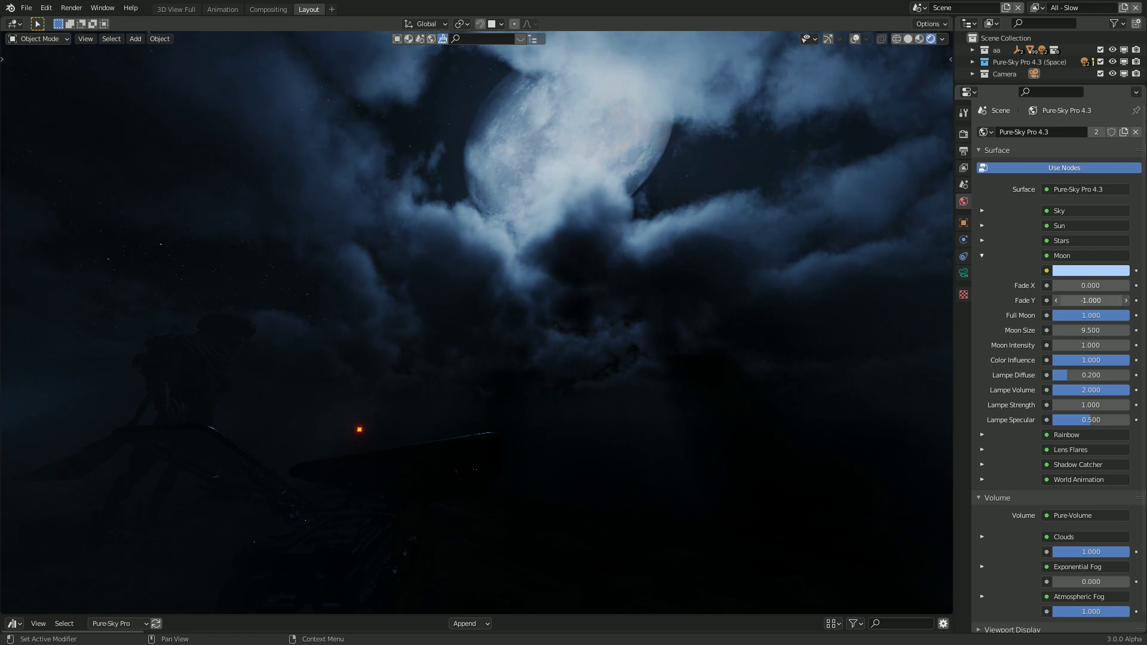
{"action": "mouse_move", "coordinate": [1091, 301]}
{"action": "left_mouse_down"}
{"action": "mouse_move", "coordinate": [1120, 300]}
{"action": "mouse_move", "coordinate": [1106, 335]}
{"action": "left_mouse_up"}
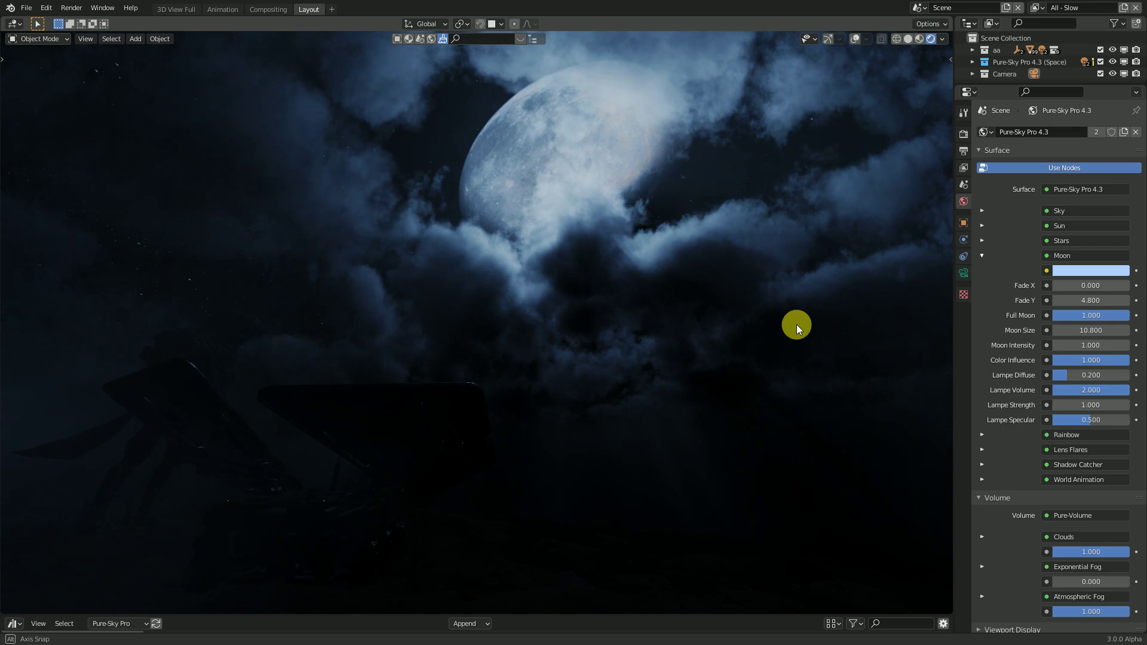
{"action": "mouse_move", "coordinate": [1129, 390]}
{"action": "left_mouse_down"}
{"action": "mouse_move", "coordinate": [1053, 390]}
{"action": "mouse_move", "coordinate": [1142, 405]}
{"action": "left_mouse_up"}
{"action": "key", "text": "ctrl+z"}
{"action": "key", "text": "ctrl+z"}
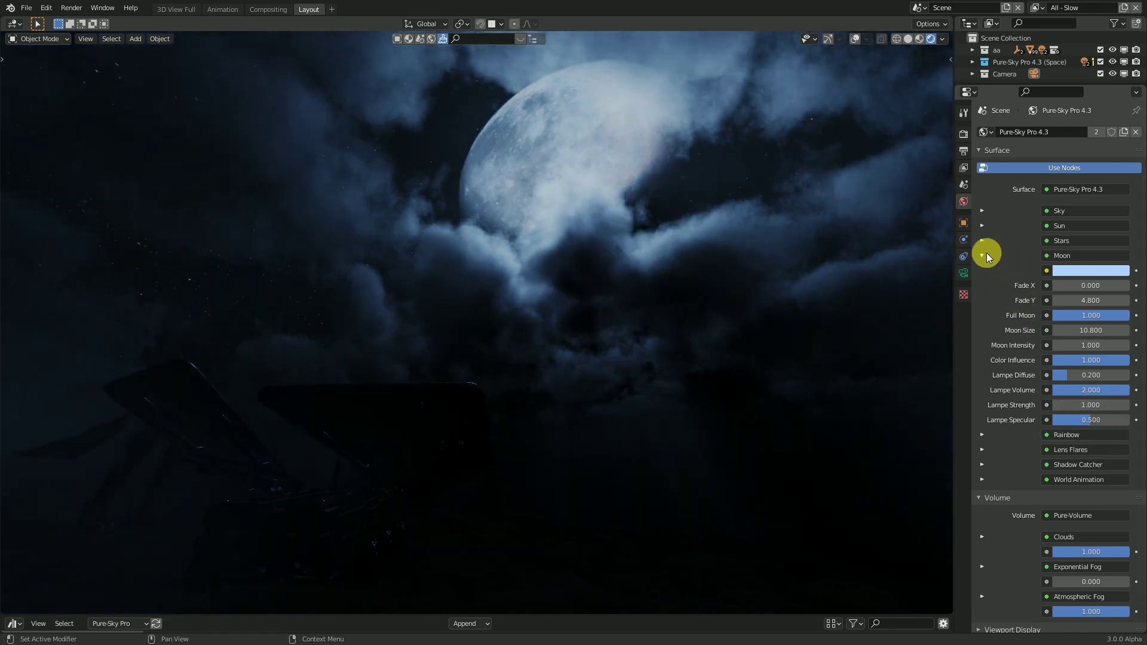
Step: Collapse the Moon settings and examine the moon and moonlit clouds from several angles around the astronaut
{"action": "middle_click_drag", "start_coordinate": [636, 327], "coordinate": [562, 353]}
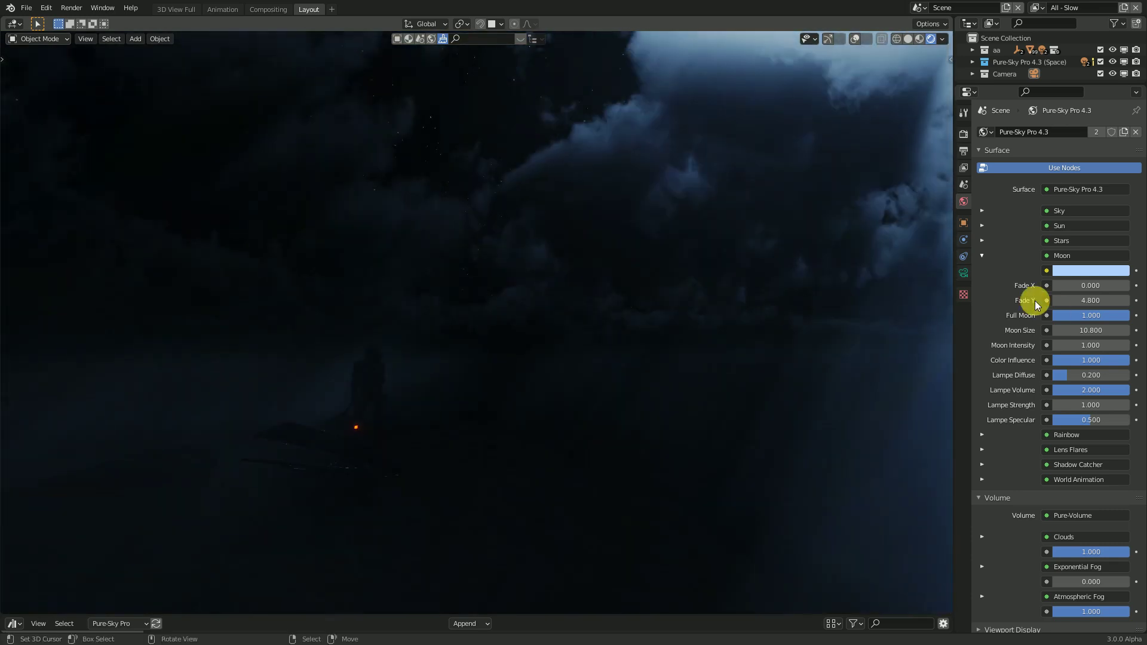
{"action": "left_click", "coordinate": [981, 256]}
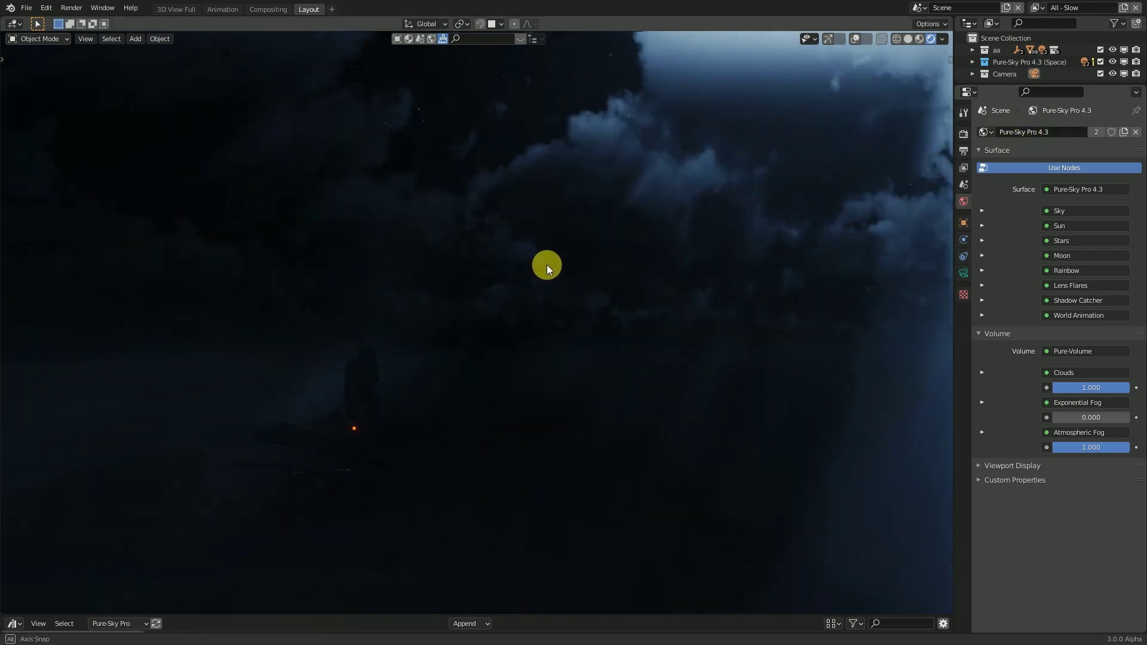
{"action": "middle_click_drag", "start_coordinate": [546, 264], "coordinate": [586, 250]}
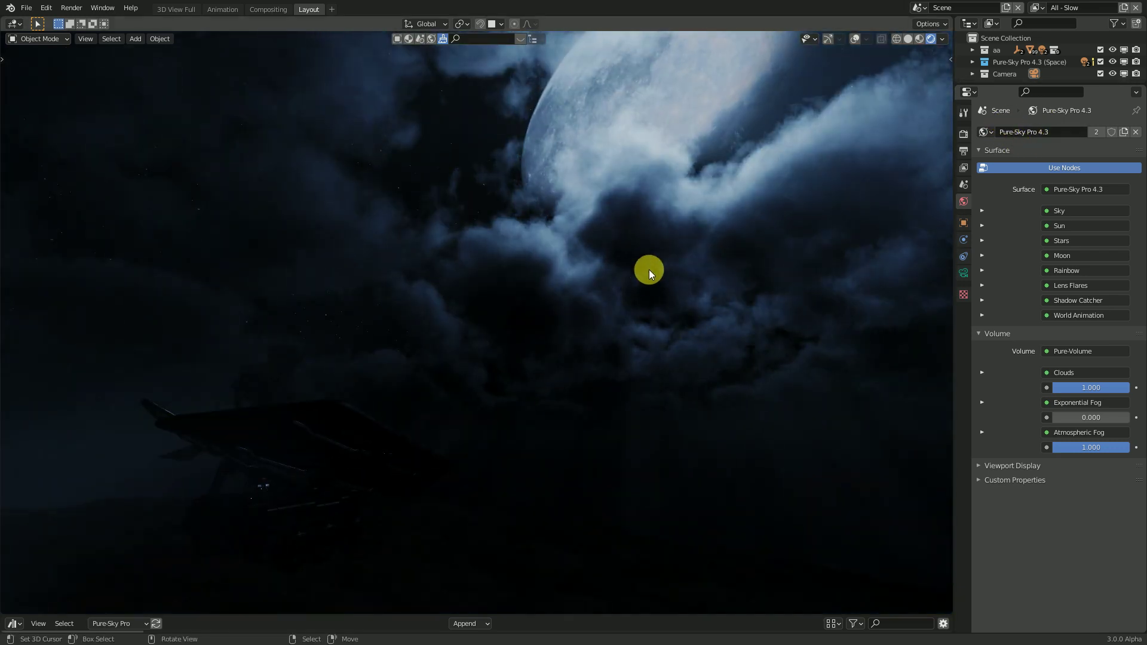
{"action": "mouse_move", "coordinate": [644, 277]}
{"action": "middle_mouse_down"}
{"action": "mouse_move", "coordinate": [685, 290]}
{"action": "mouse_move", "coordinate": [612, 284]}
{"action": "mouse_move", "coordinate": [657, 282]}
{"action": "middle_mouse_up"}
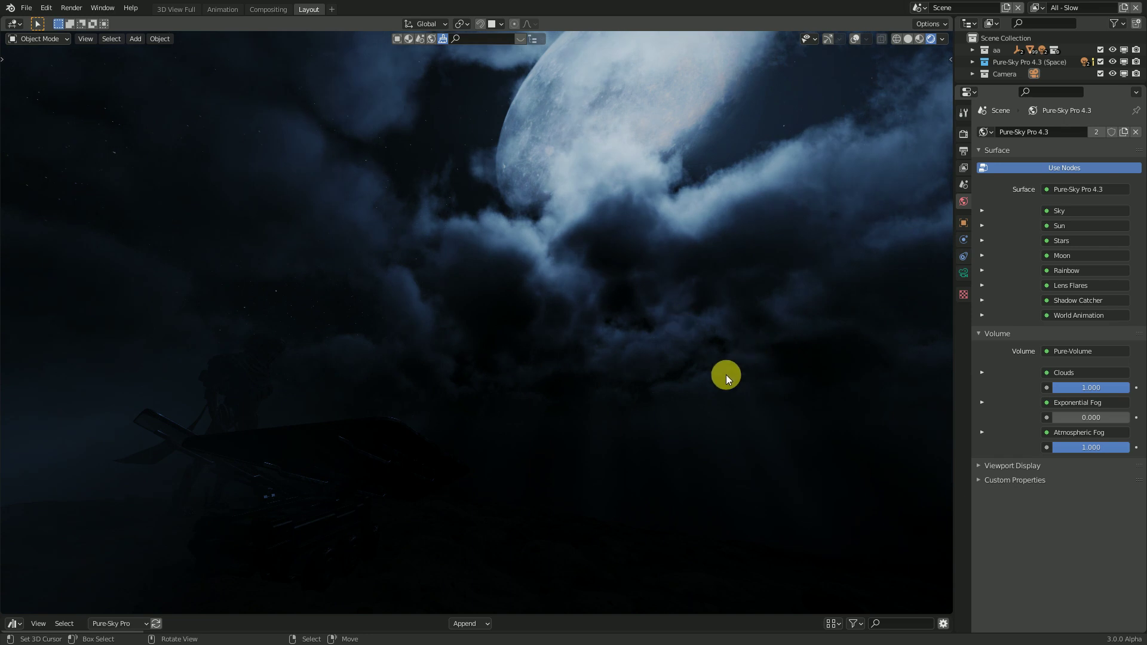
{"action": "mouse_move", "coordinate": [731, 343]}
{"action": "middle_mouse_down"}
{"action": "mouse_move", "coordinate": [564, 361]}
{"action": "mouse_move", "coordinate": [546, 351]}
{"action": "mouse_move", "coordinate": [730, 350]}
{"action": "middle_mouse_up"}
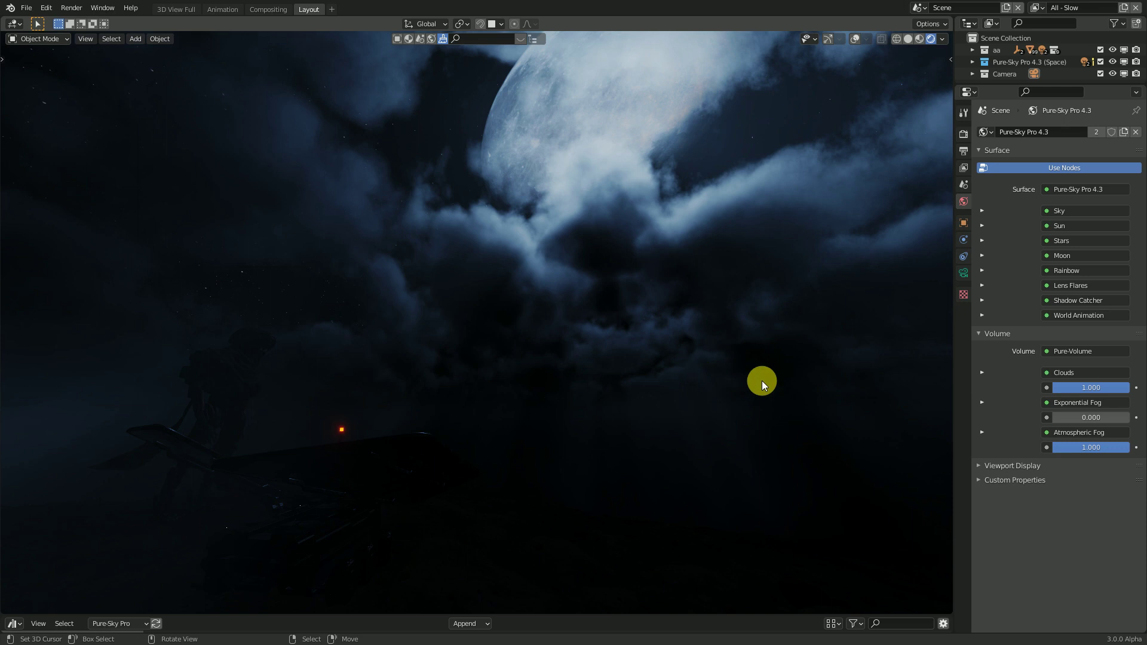
Step: Set the world animation's Time of Day to -195.7, collapse its settings and inspect the sun rays over the terrain
{"action": "left_click", "coordinate": [982, 315]}
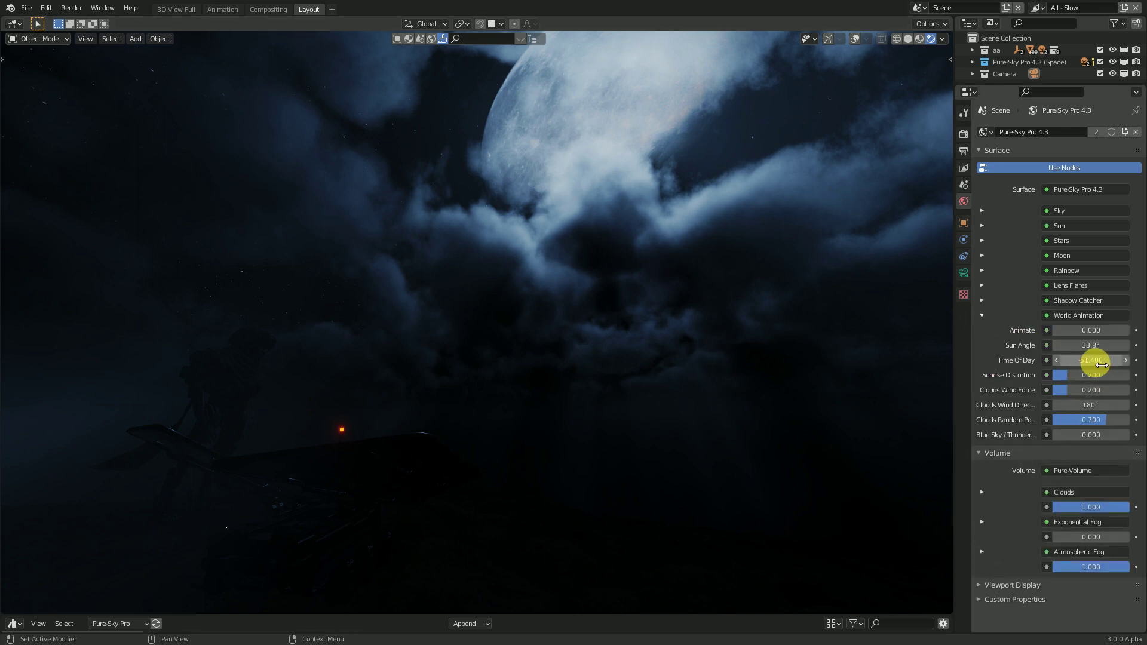
{"action": "mouse_move", "coordinate": [1090, 360]}
{"action": "left_mouse_down"}
{"action": "mouse_move", "coordinate": [1043, 360]}
{"action": "mouse_move", "coordinate": [1109, 360]}
{"action": "mouse_move", "coordinate": [1012, 359]}
{"action": "mouse_move", "coordinate": [1092, 361]}
{"action": "left_mouse_up"}
{"action": "middle_click_drag", "start_coordinate": [471, 367], "coordinate": [643, 347]}
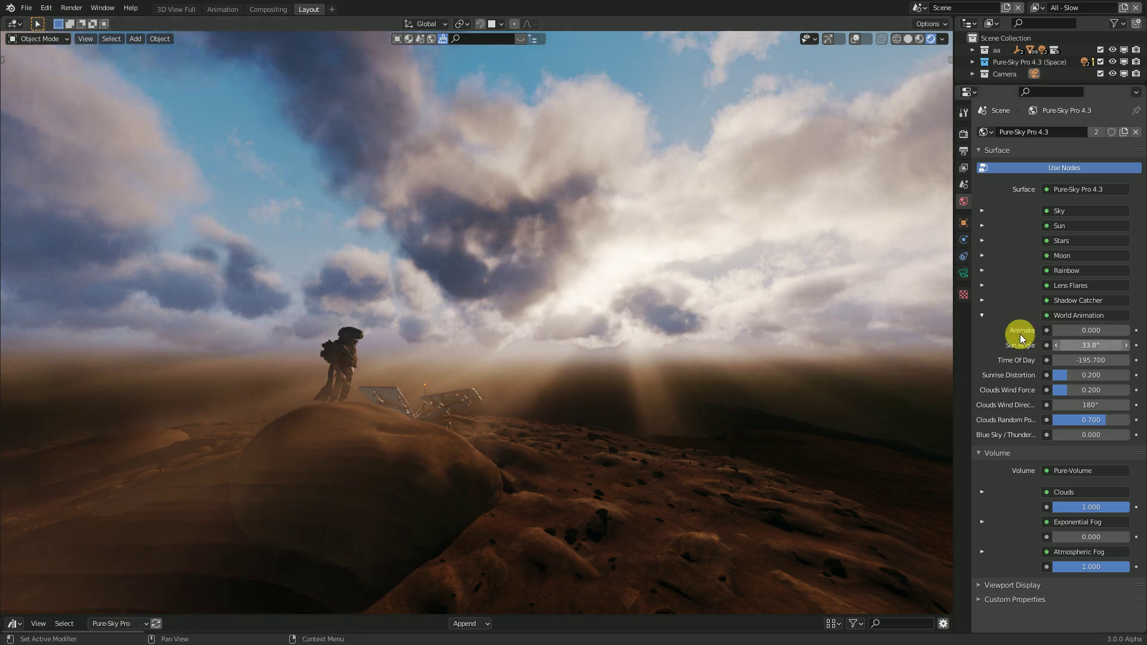
{"action": "left_click", "coordinate": [981, 315]}
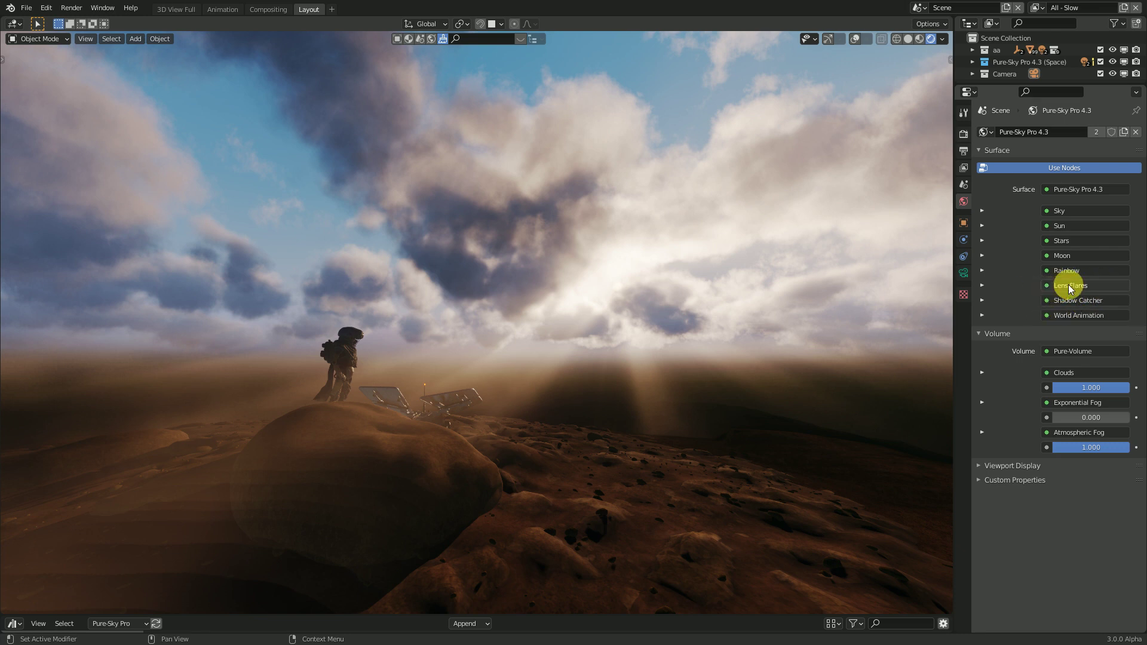
{"action": "middle_click_drag", "start_coordinate": [689, 292], "coordinate": [704, 291]}
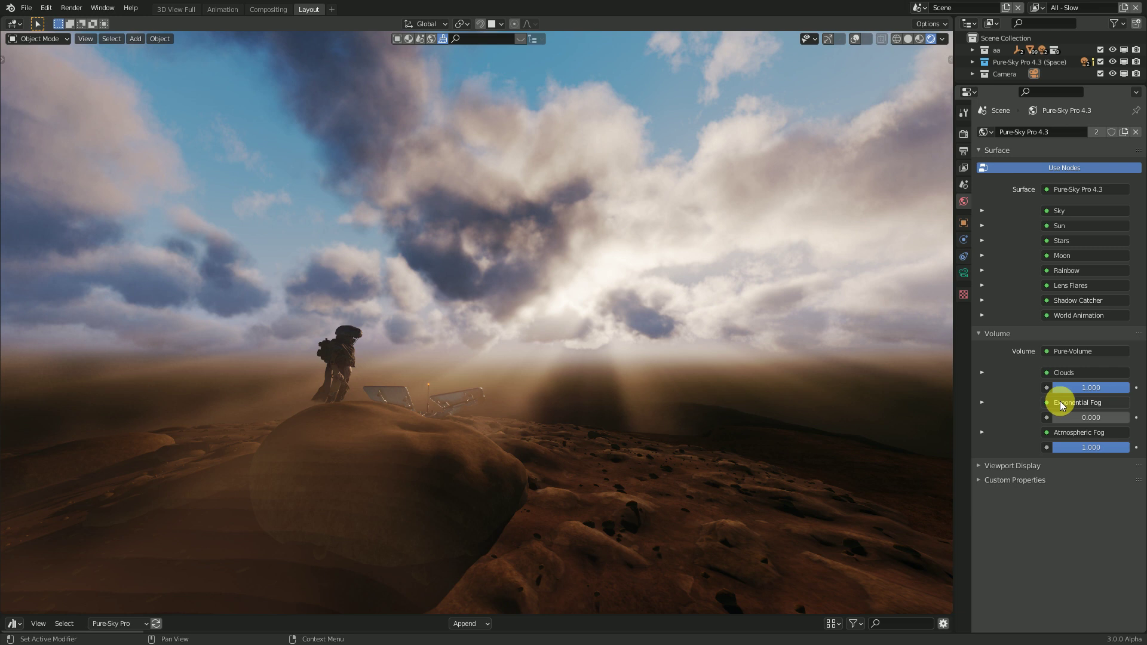
{"action": "mouse_move", "coordinate": [711, 324]}
{"action": "middle_mouse_down"}
{"action": "mouse_move", "coordinate": [747, 327]}
{"action": "mouse_move", "coordinate": [718, 345]}
{"action": "mouse_move", "coordinate": [783, 332]}
{"action": "mouse_move", "coordinate": [705, 335]}
{"action": "middle_mouse_up"}
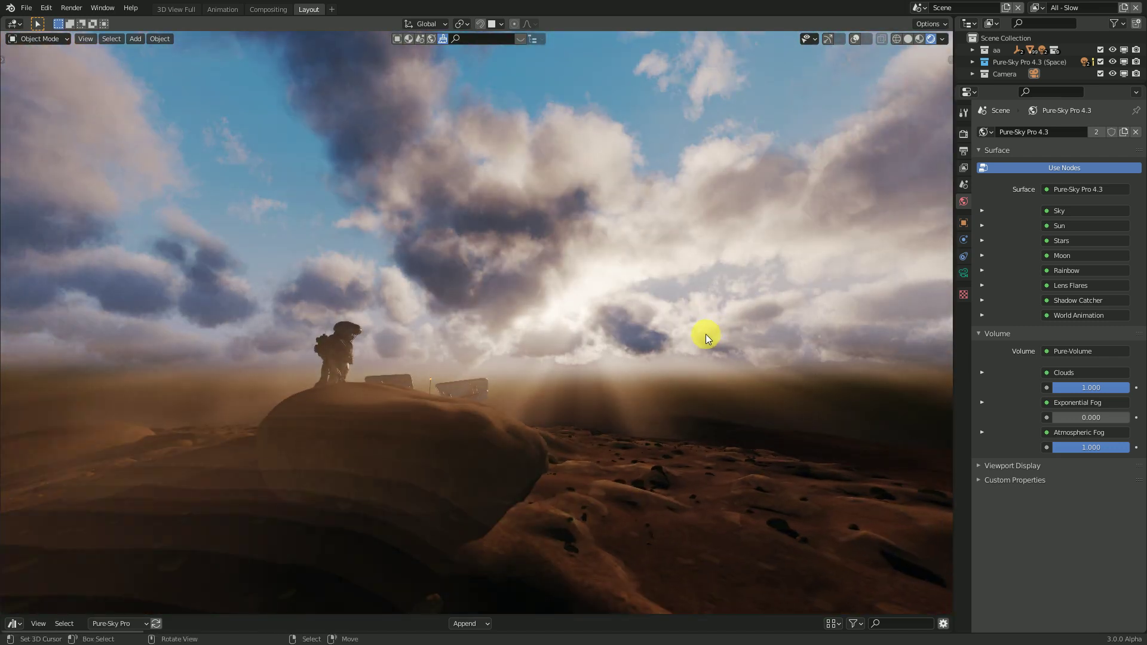
Step: Set the viewport's Clip Start to 1 and inspect its effect on the volumetric rendering around the astronaut
{"action": "key", "text": "n"}
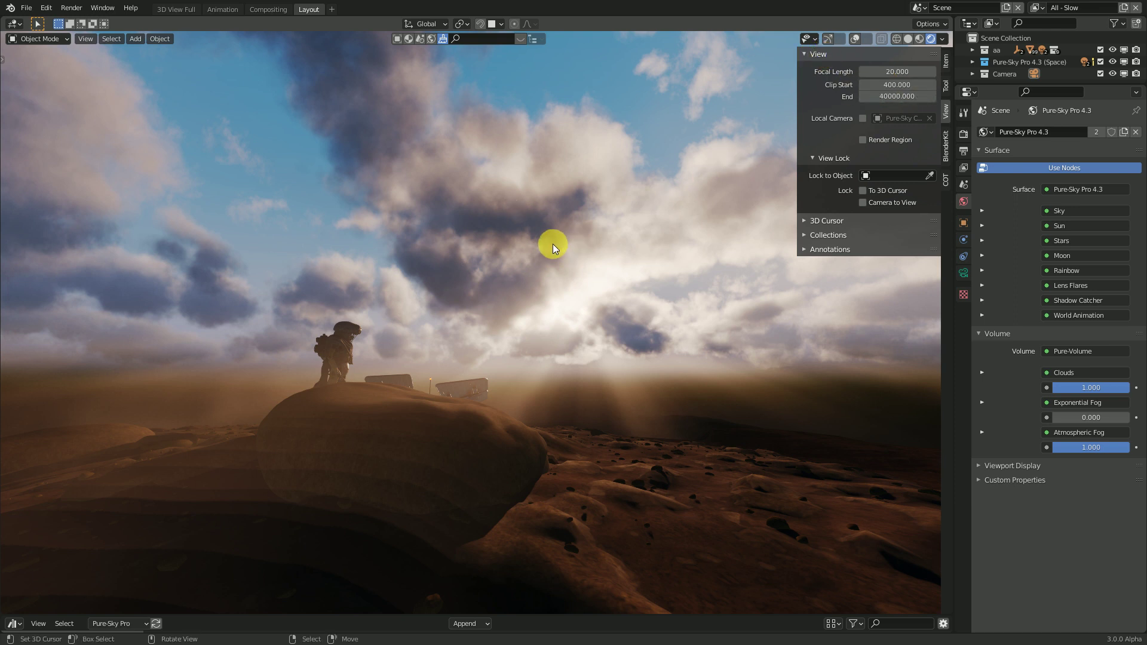
{"action": "middle_click_drag", "start_coordinate": [552, 244], "coordinate": [547, 249]}
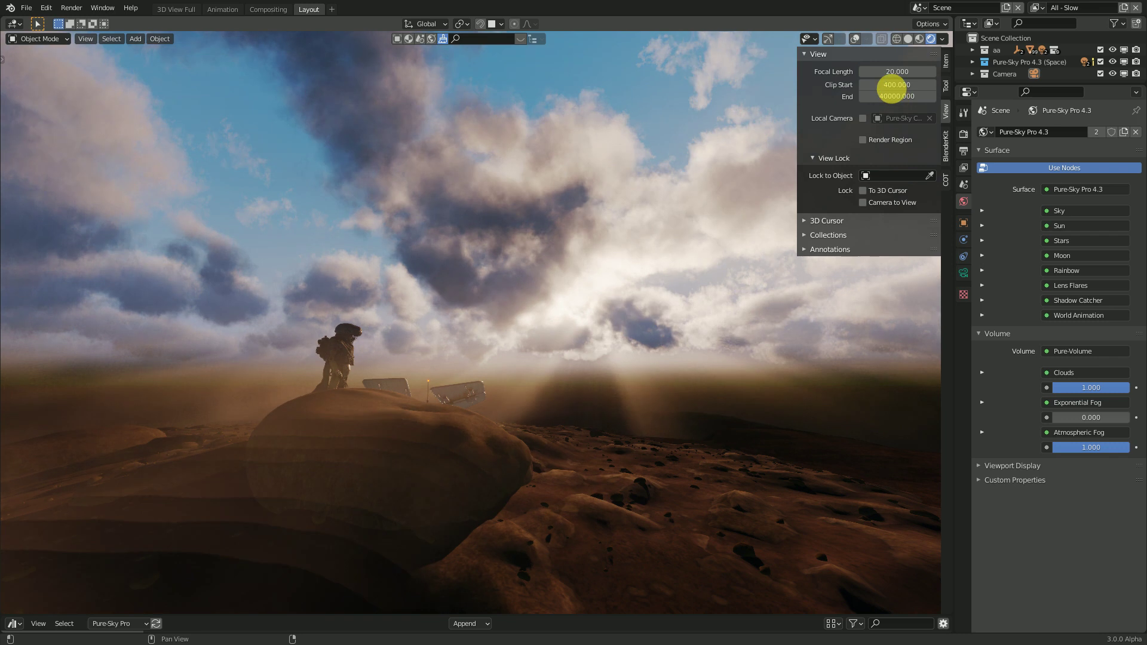
{"action": "left_click", "coordinate": [893, 85]}
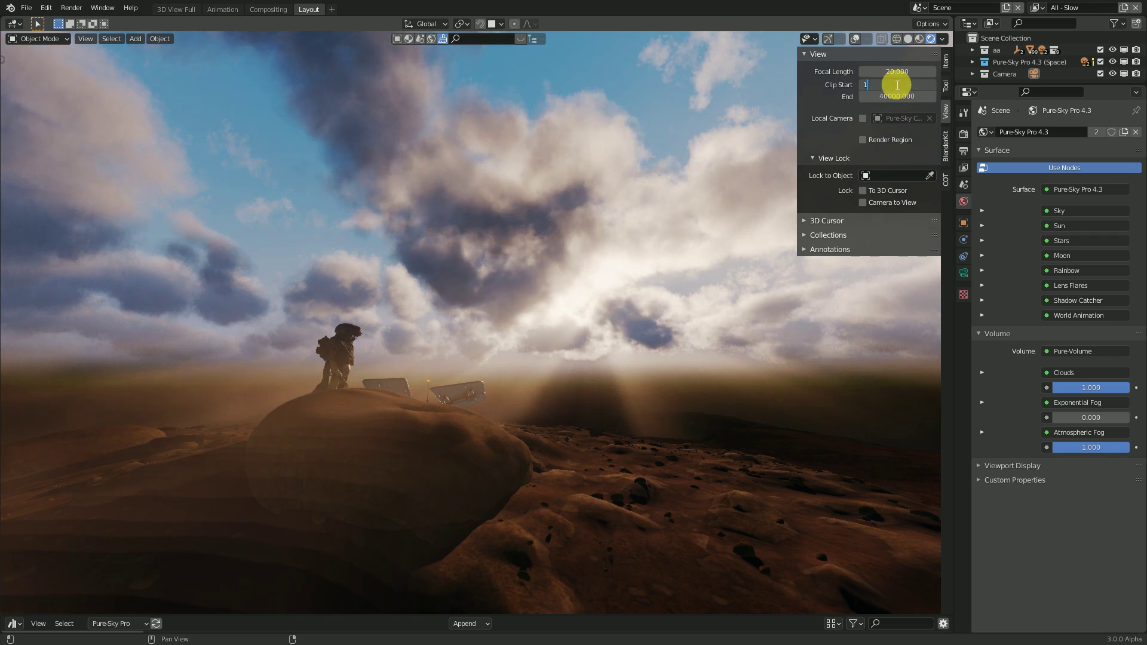
{"action": "type", "text": "1"}
{"action": "key", "text": "Return"}
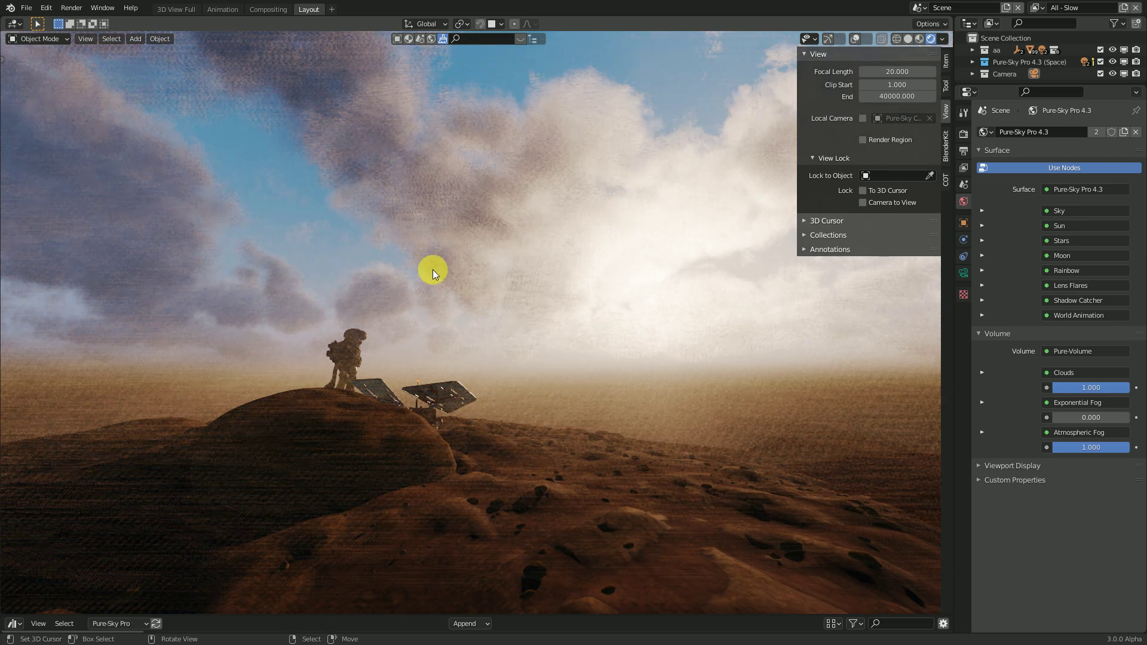
{"action": "middle_click_drag", "start_coordinate": [530, 313], "coordinate": [575, 317]}
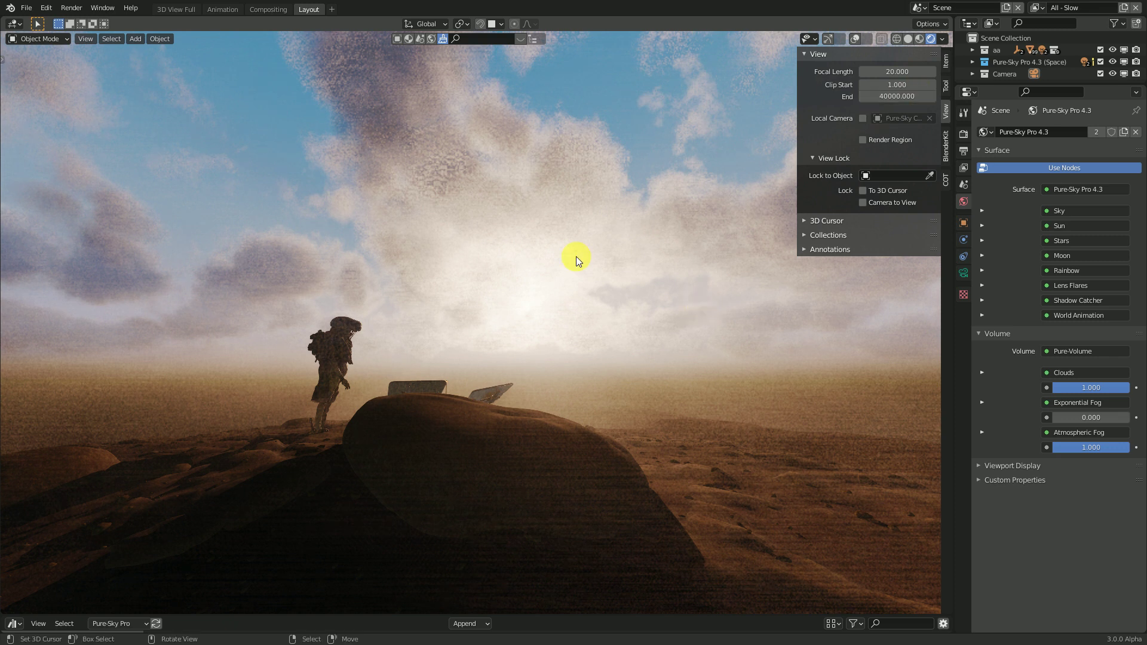
{"action": "mouse_move", "coordinate": [623, 324]}
{"action": "middle_mouse_down"}
{"action": "mouse_move", "coordinate": [684, 328]}
{"action": "mouse_move", "coordinate": [617, 348]}
{"action": "mouse_move", "coordinate": [635, 350]}
{"action": "mouse_move", "coordinate": [626, 354]}
{"action": "mouse_move", "coordinate": [612, 346]}
{"action": "mouse_move", "coordinate": [621, 343]}
{"action": "middle_mouse_up"}
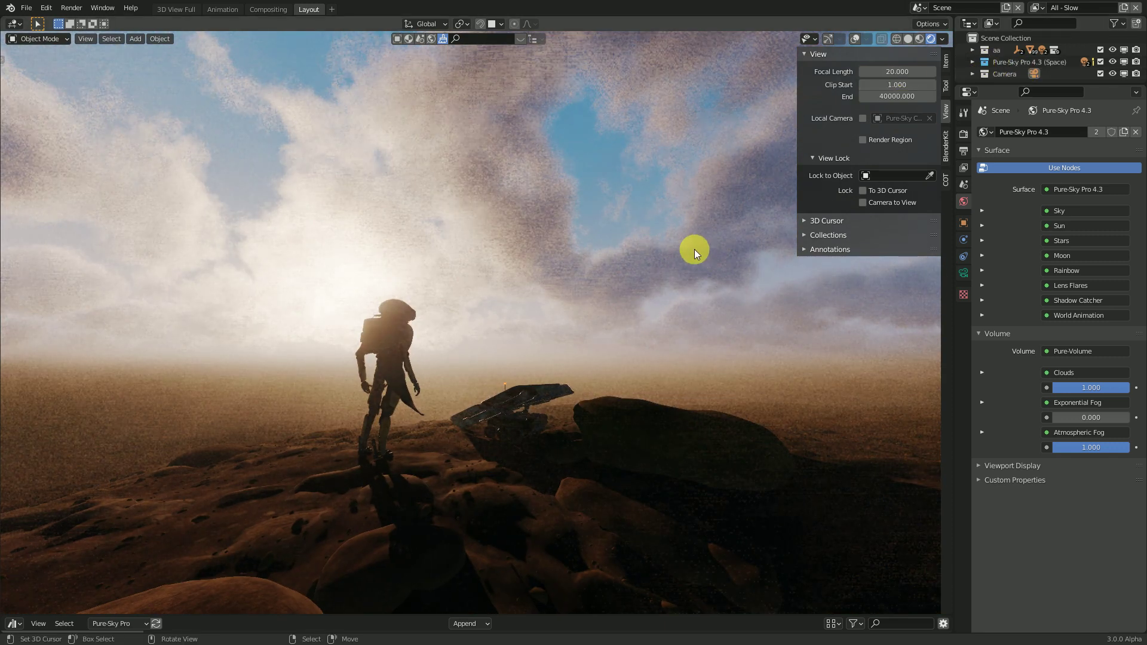
Step: Align the scene camera to a new view of the astronaut and solar panels facing the sun
{"action": "key", "text": "KP_0"}
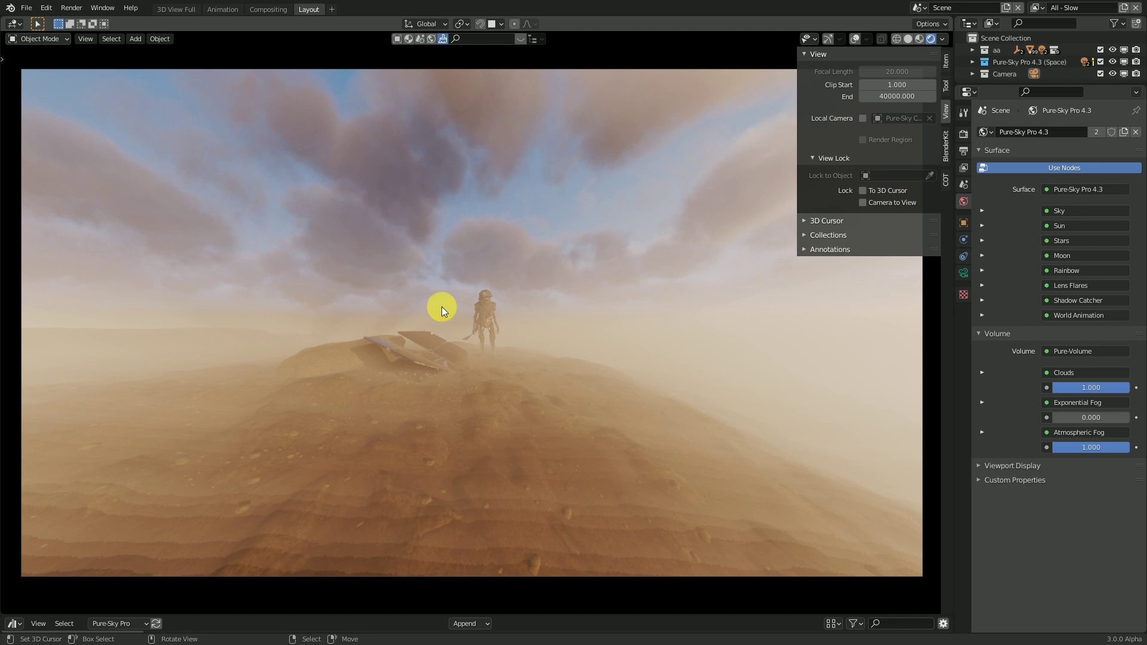
{"action": "middle_click_drag", "start_coordinate": [498, 306], "coordinate": [684, 274]}
{"action": "key", "text": "KP_0"}
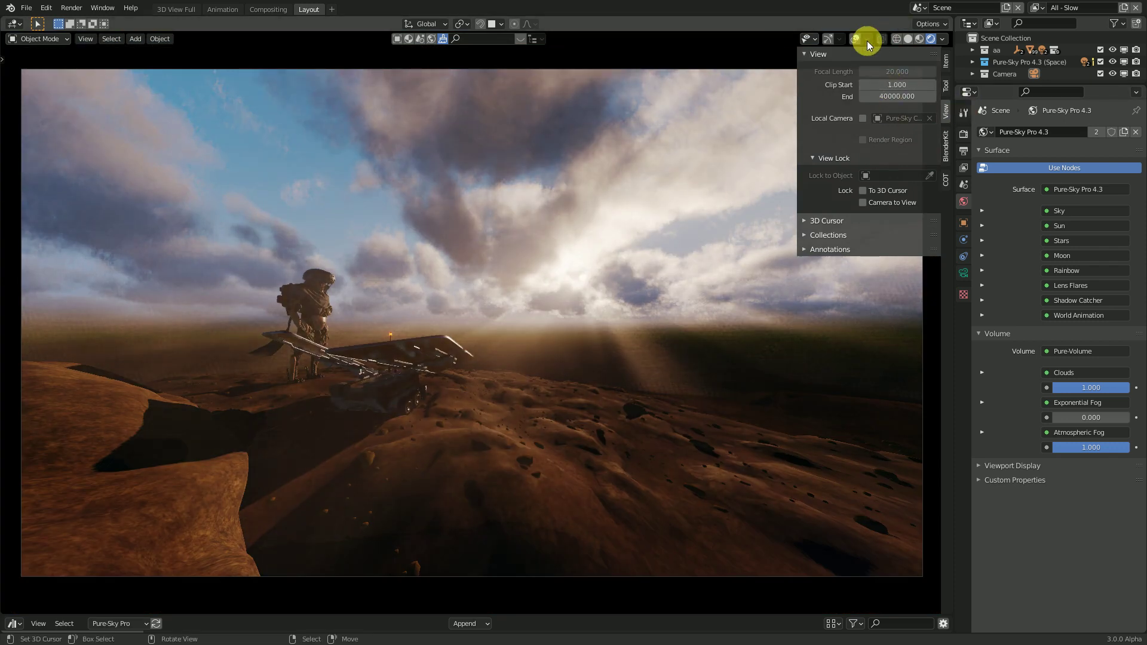
Step: Select the camera with the viewport overlays shown, set its lens Clip Start to 0.05 and hide the overlays again
{"action": "left_click", "coordinate": [854, 40]}
{"action": "left_click", "coordinate": [750, 69]}
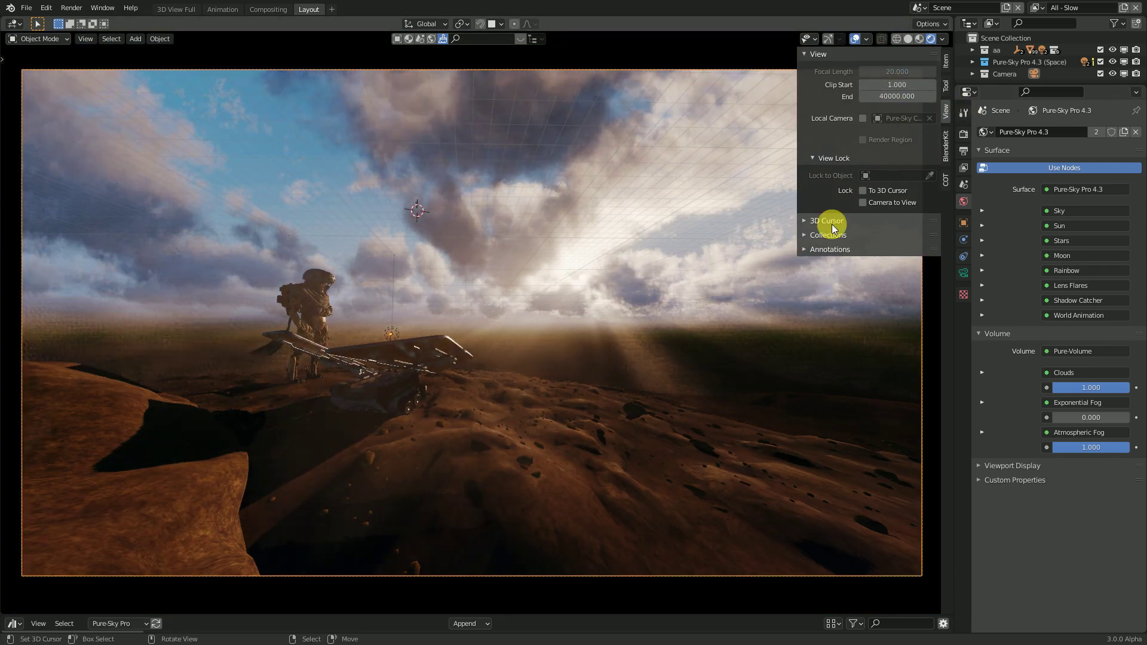
{"action": "left_click", "coordinate": [963, 274]}
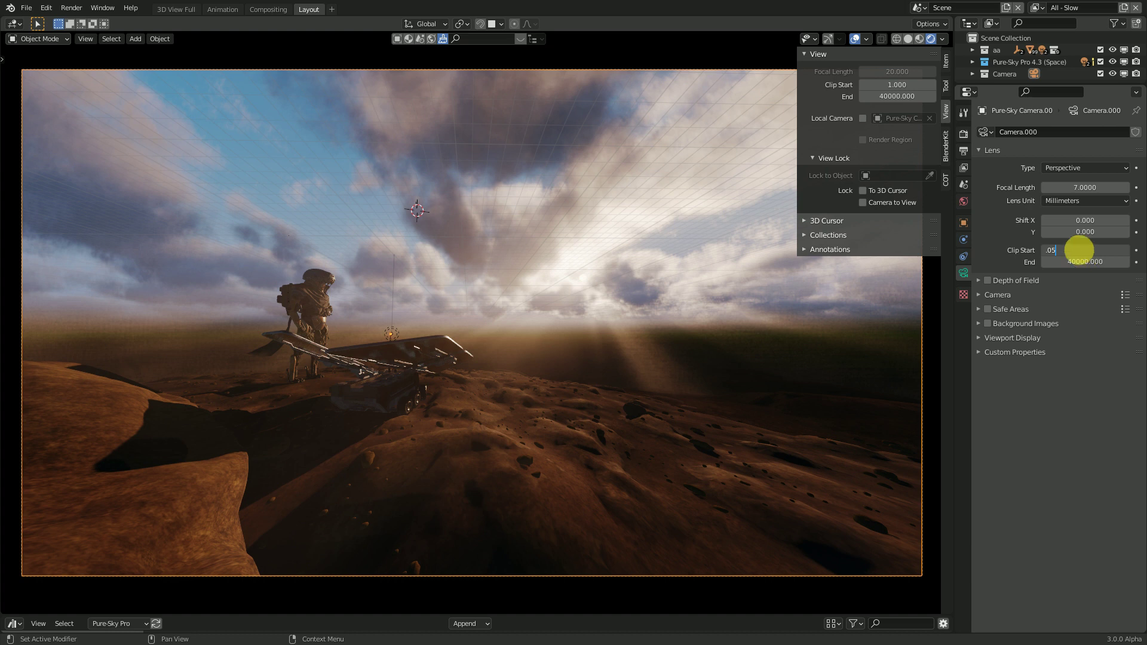
{"action": "key", "text": "Return"}
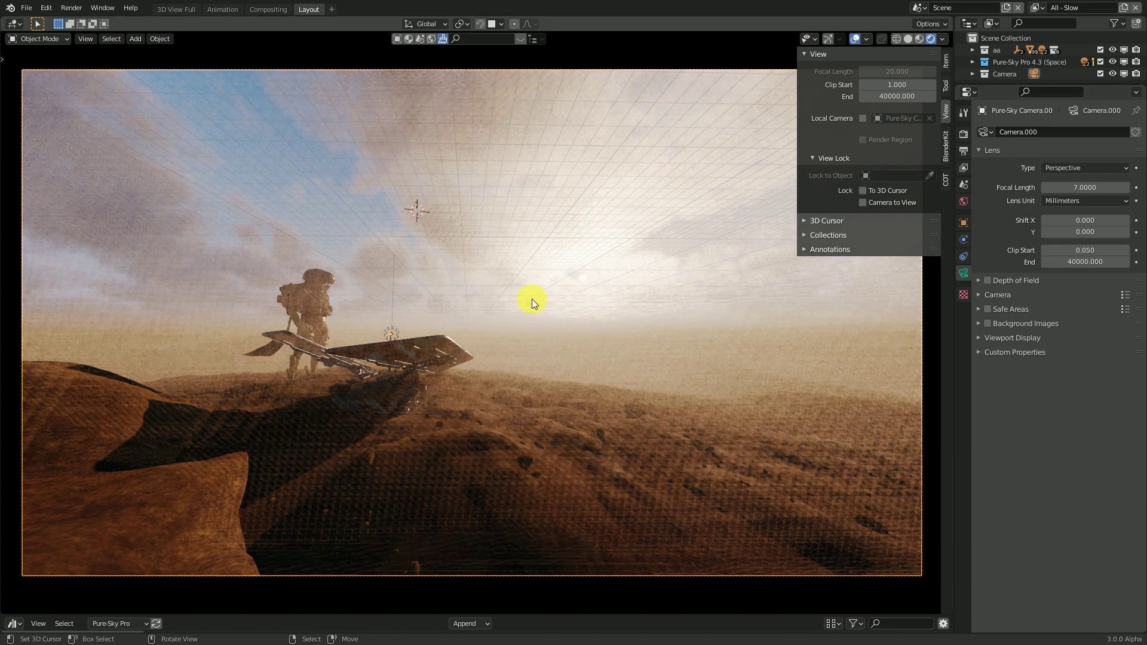
{"action": "left_click", "coordinate": [855, 39]}
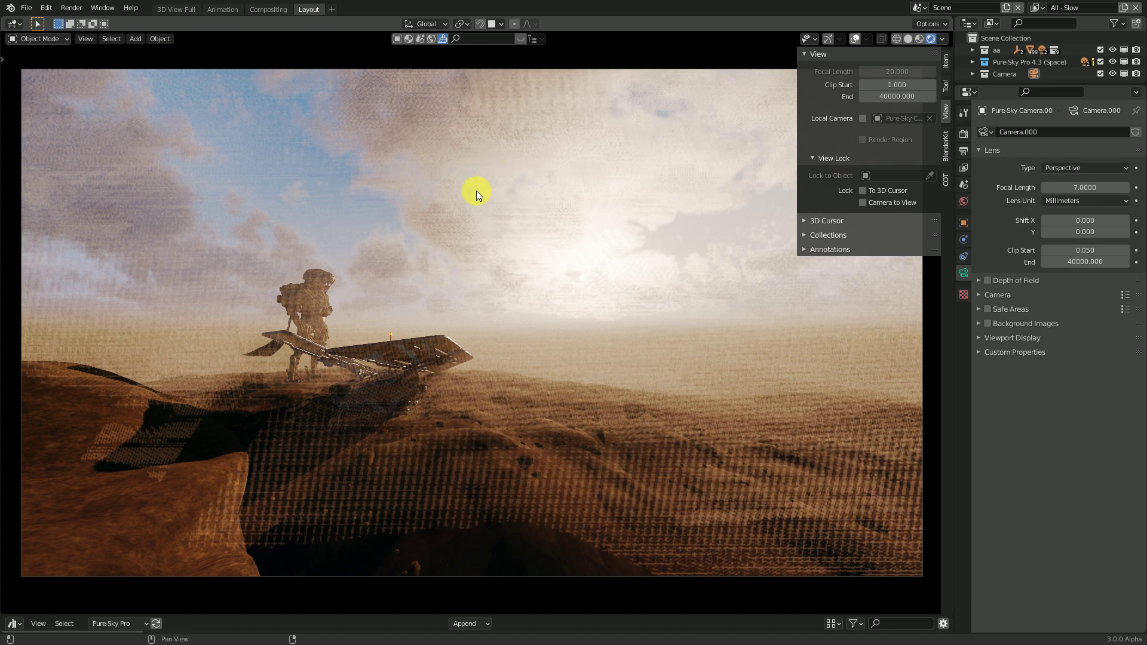
Step: Enable the Real Time Lens Flares collection of Pure-Sky Pro 4.3 and show its Lens Flares collection in the viewport
{"action": "left_click_drag", "start_coordinate": [1025, 87], "coordinate": [1017, 142]}
{"action": "left_click", "coordinate": [972, 61]}
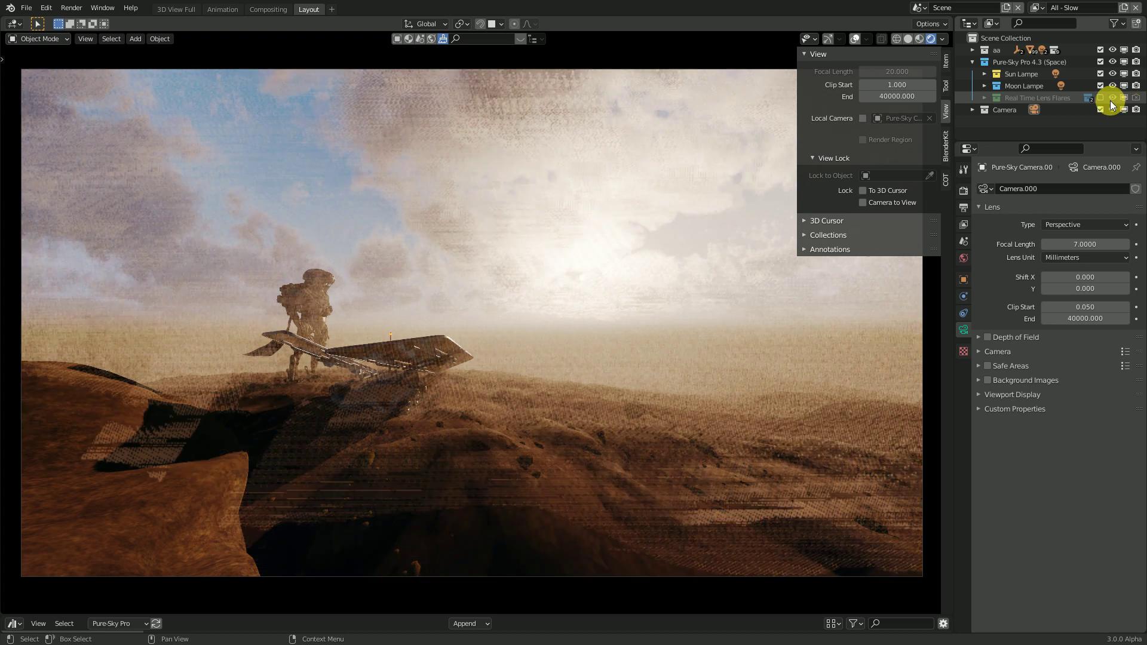
{"action": "left_click", "coordinate": [1102, 98]}
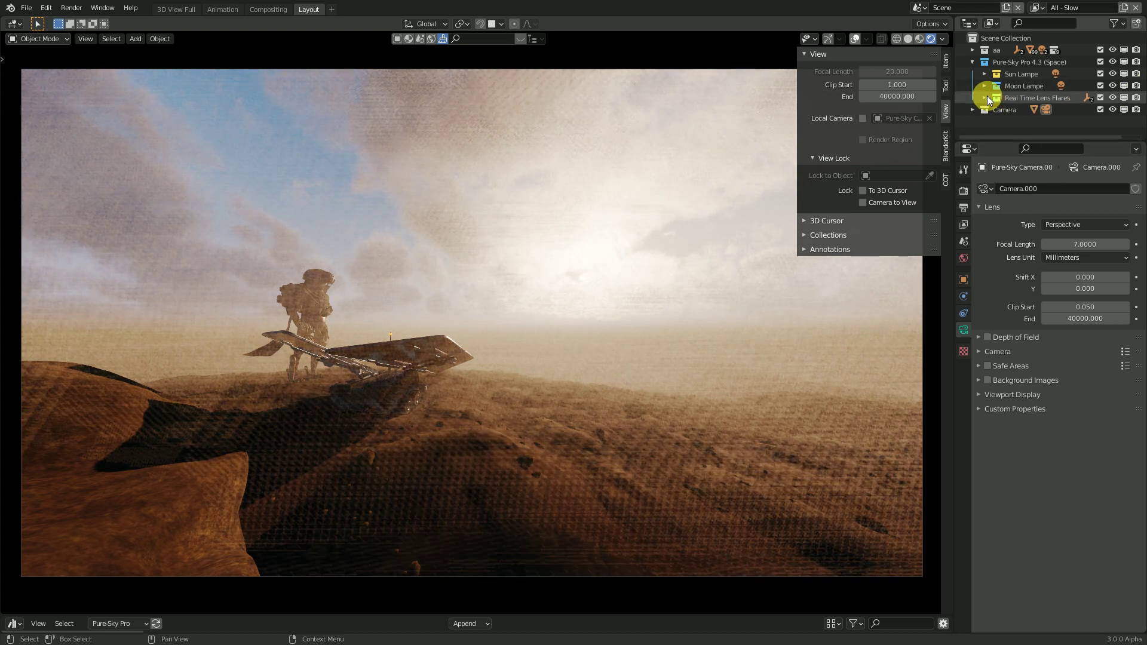
{"action": "left_click", "coordinate": [985, 98]}
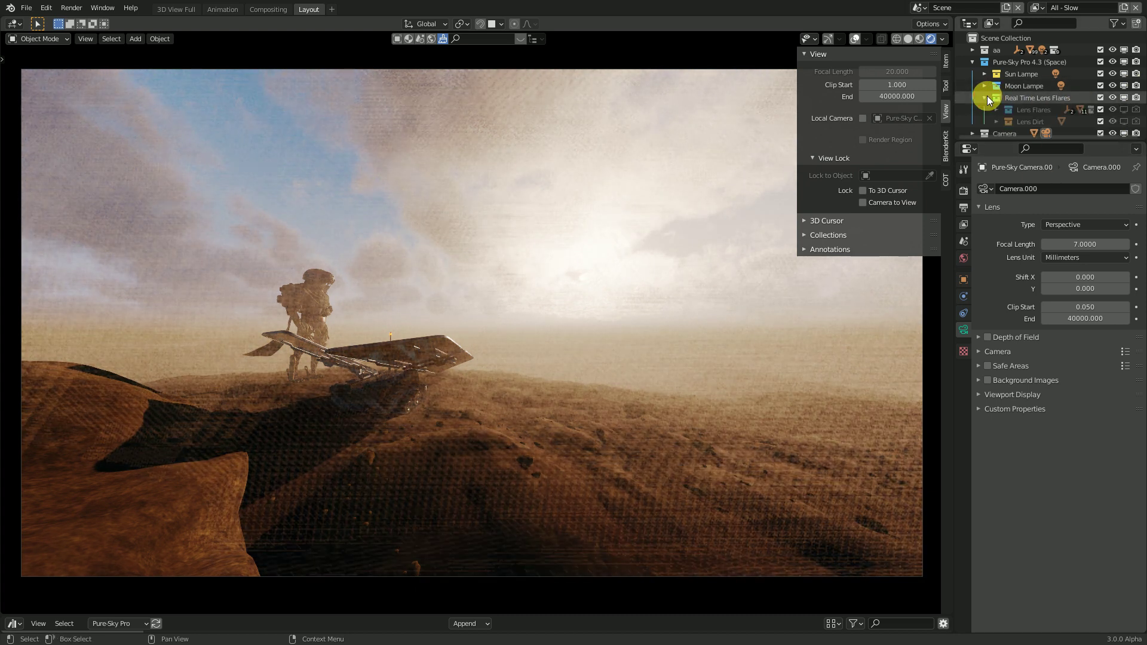
{"action": "left_click", "coordinate": [1124, 109]}
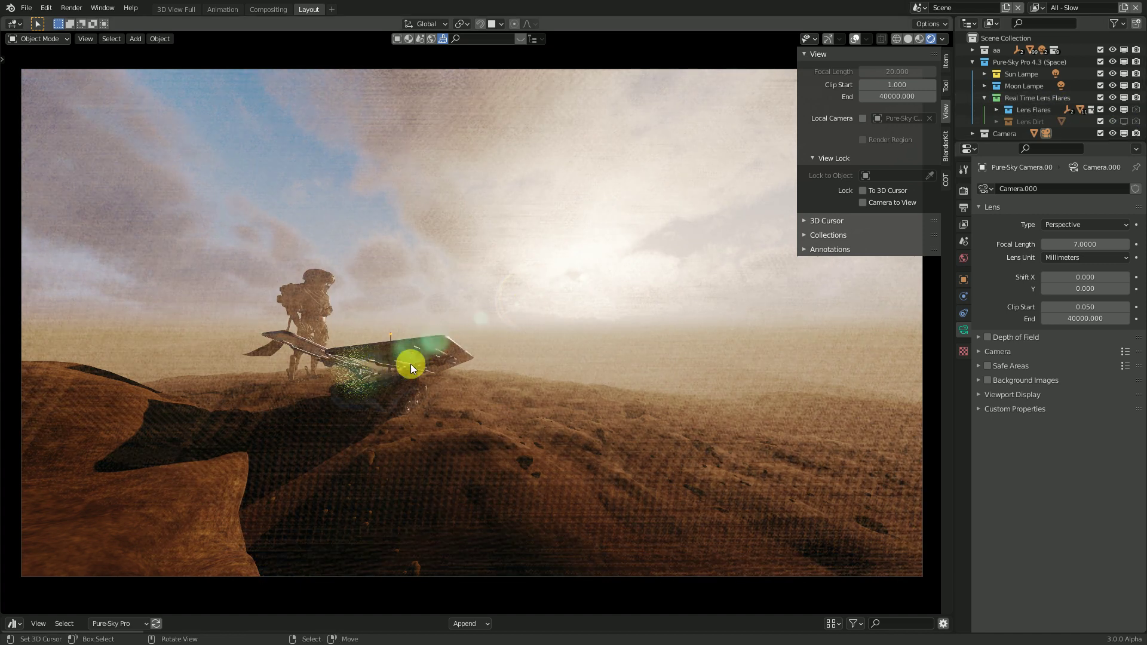
Step: Set the camera's lens Clip Start to 100
{"action": "left_click", "coordinate": [1099, 308]}
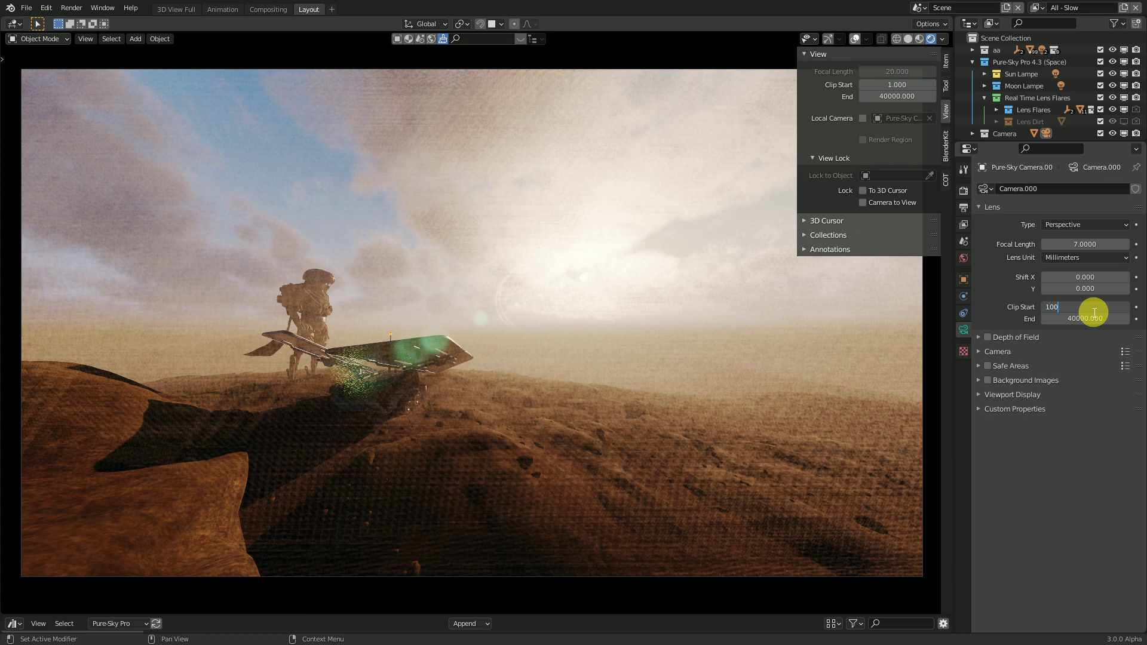
{"action": "key", "text": "Return"}
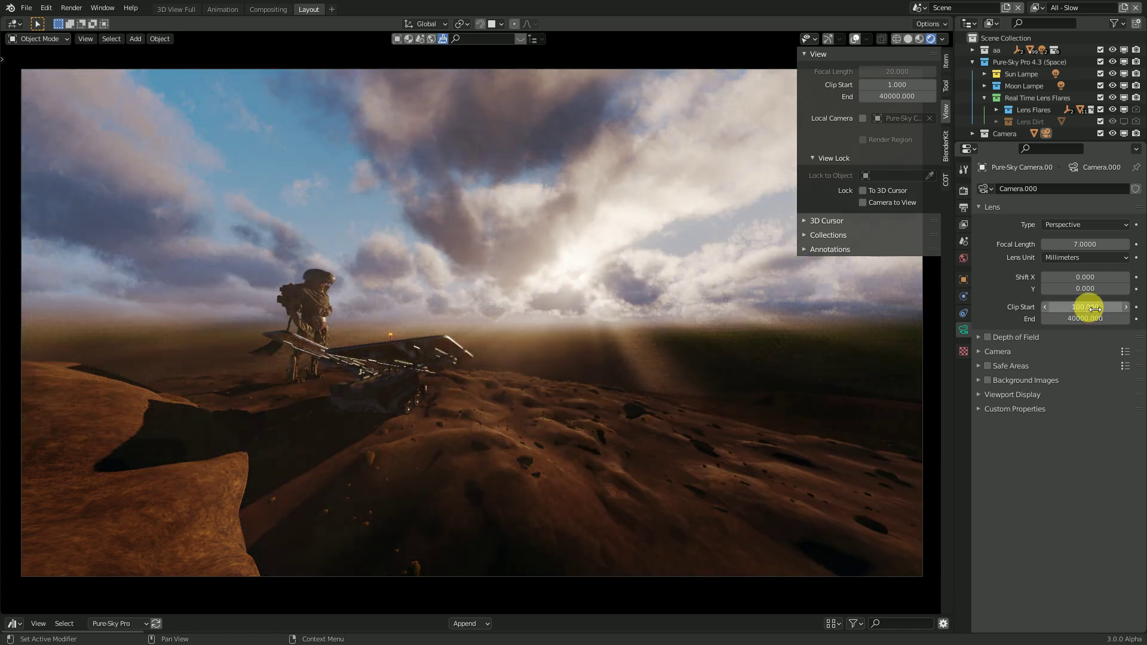